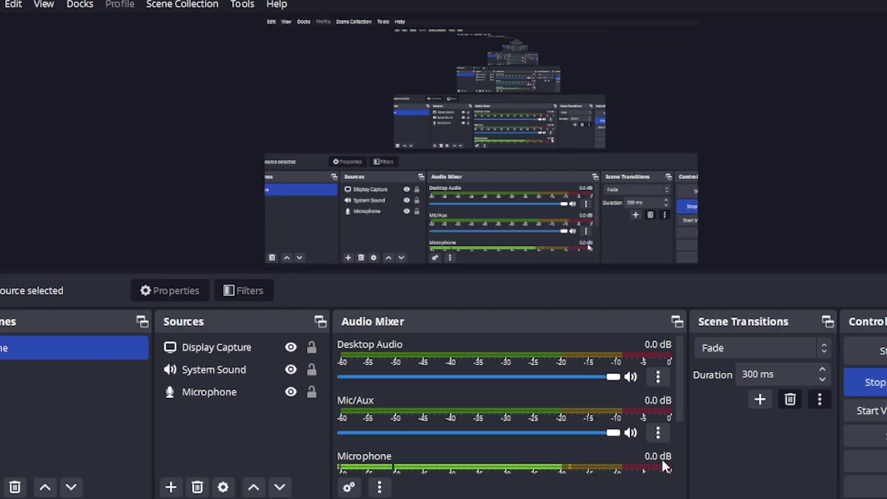
- Switch from OBS Studio to the Revit window showing sheet CW-01
mouse_move(569, 498)
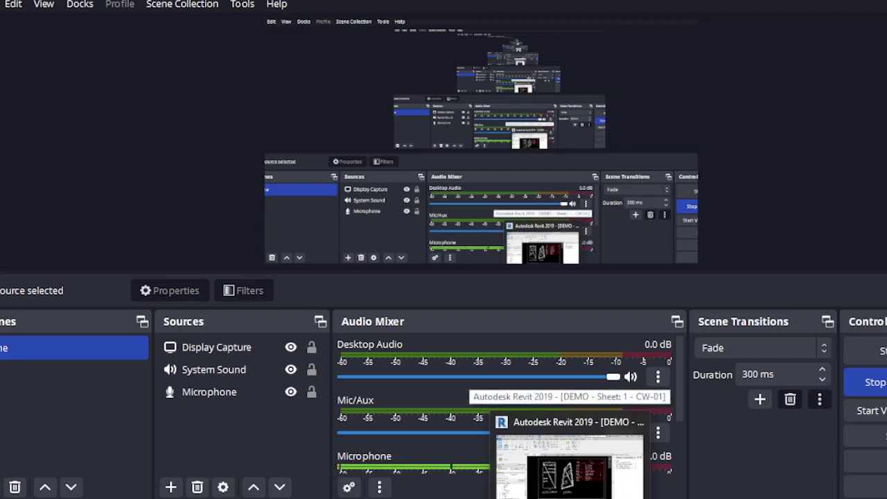
click(569, 467)
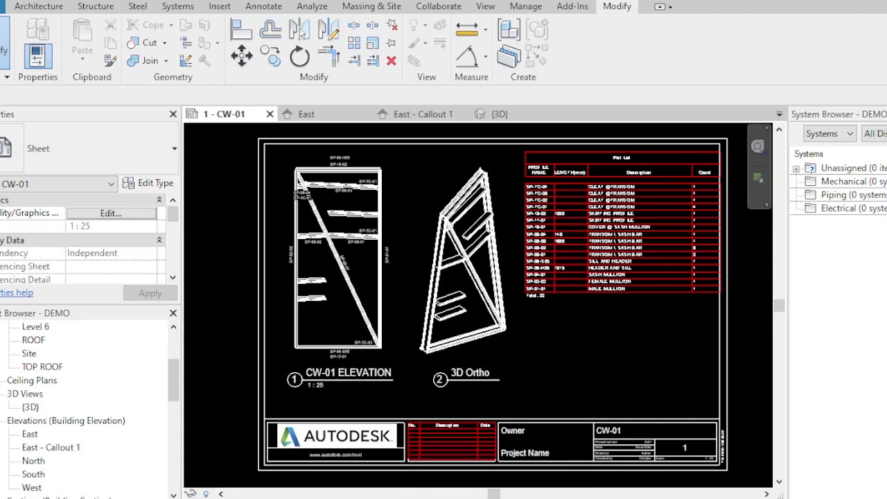
- Switch to the AutoCAD drawing and open the EL-01 east elevation layout
mouse_move(568, 495)
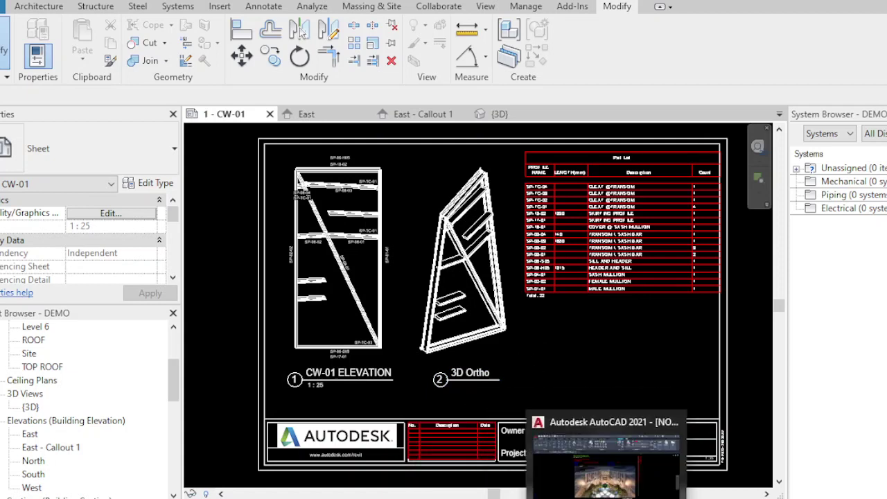
click(574, 489)
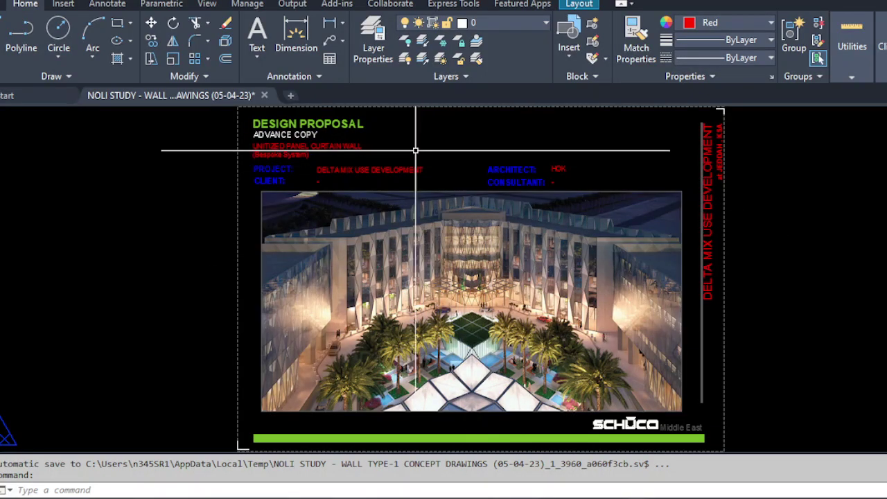
scroll(480, 236, up, 6)
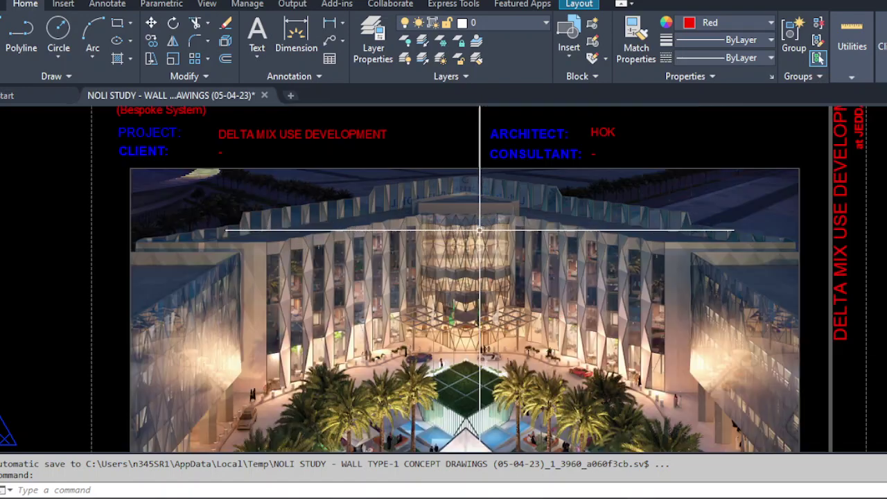
scroll(479, 233, down, 2)
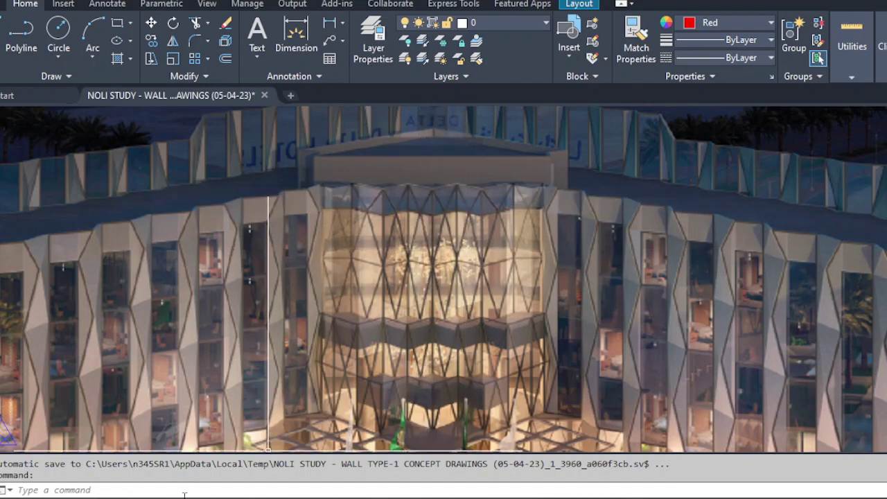
mouse_move(116, 496)
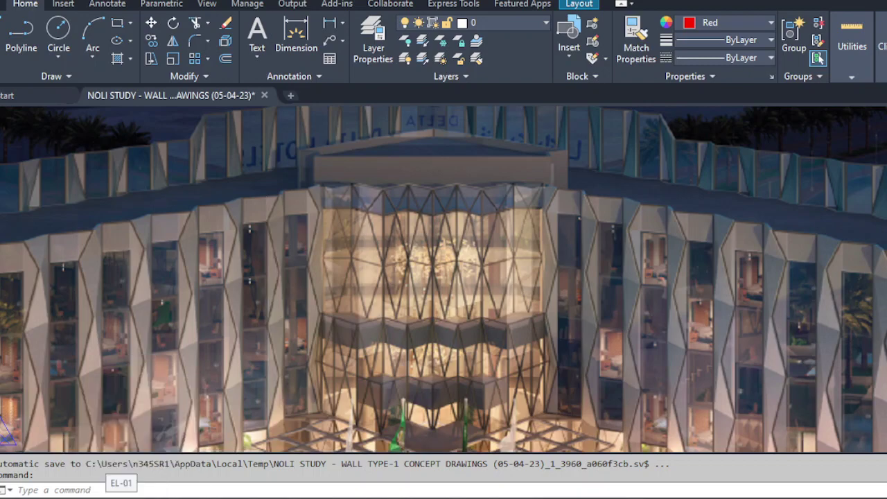
click(116, 496)
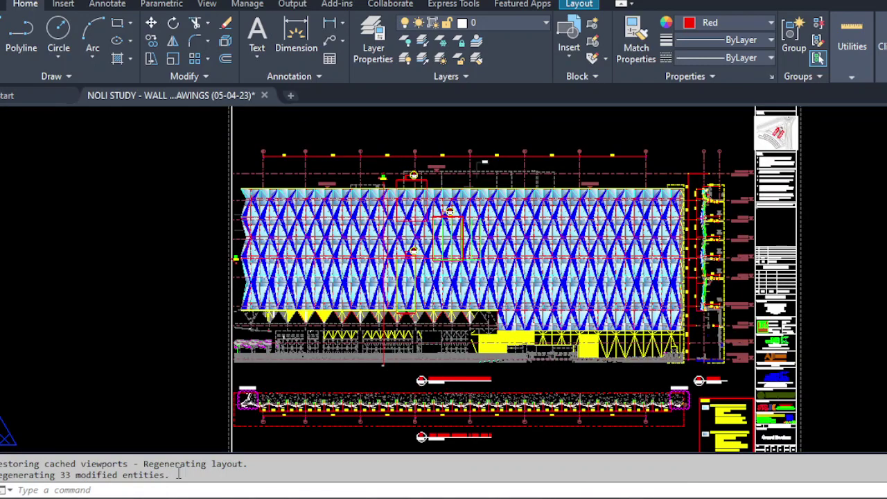
scroll(486, 260, up, 2)
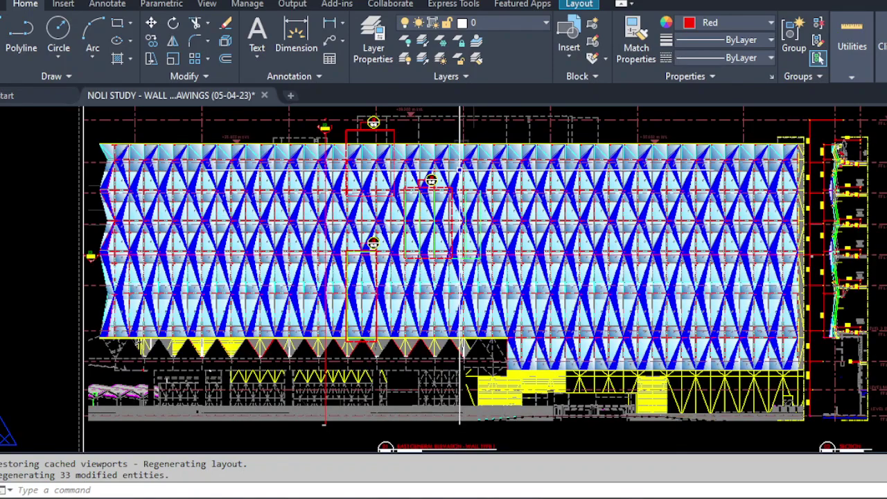
scroll(460, 165, up, 2)
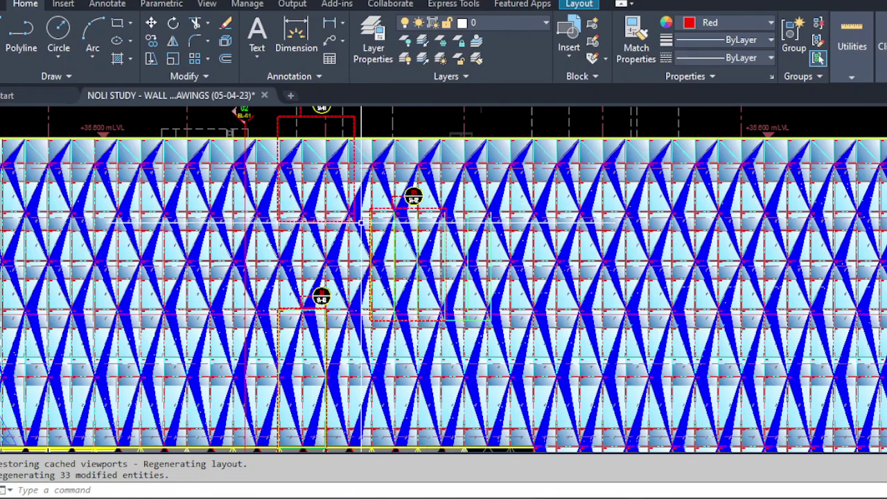
scroll(409, 221, down, 2)
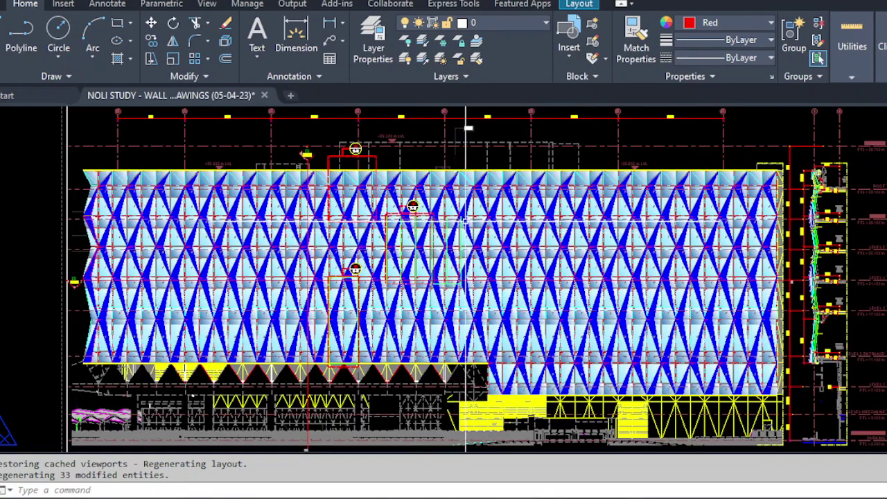
scroll(483, 243, down, 2)
scroll(322, 244, up, 4)
scroll(457, 440, up, 2)
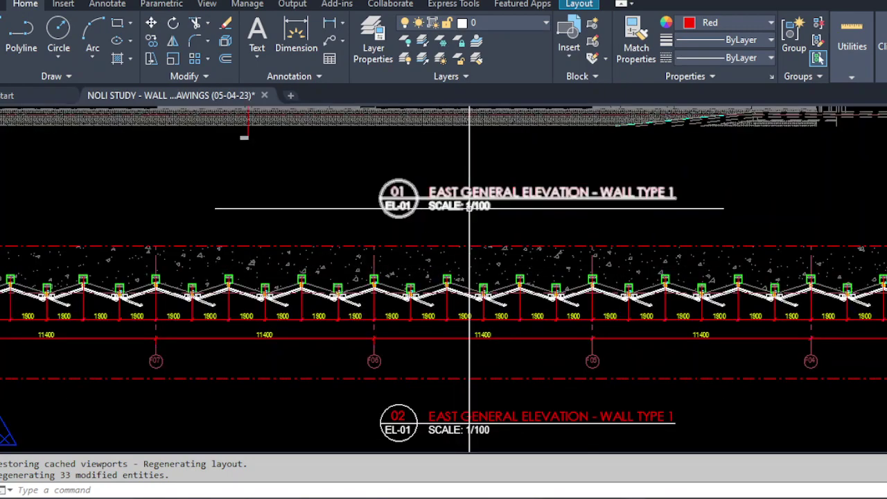
scroll(520, 279, down, 3)
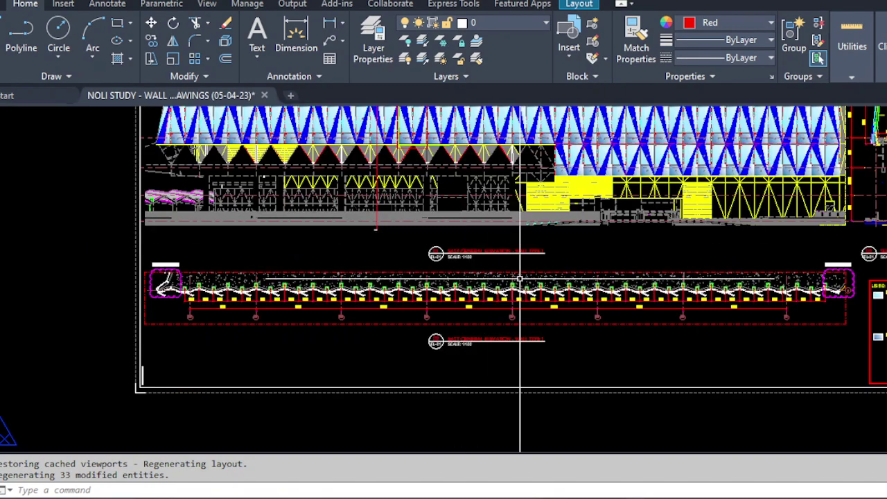
scroll(520, 279, down, 4)
scroll(602, 184, up, 4)
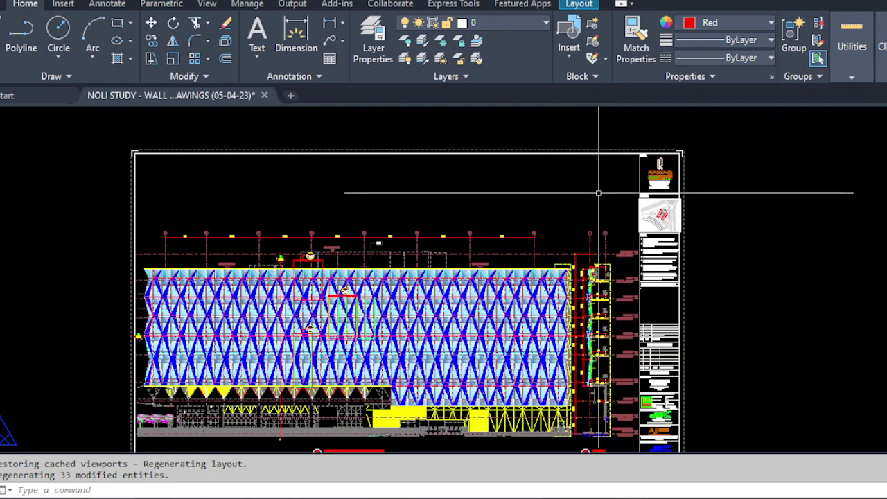
text(z)
key(Return)
text(e)
key(Return)
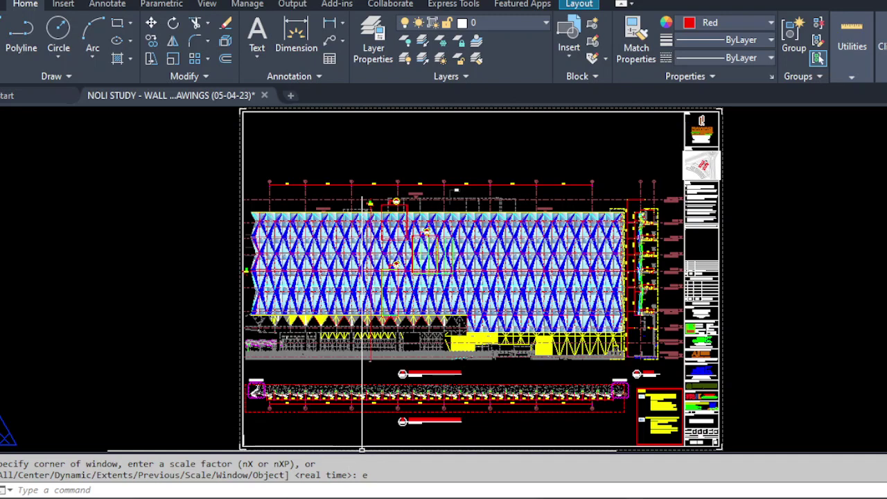
mouse_move(196, 494)
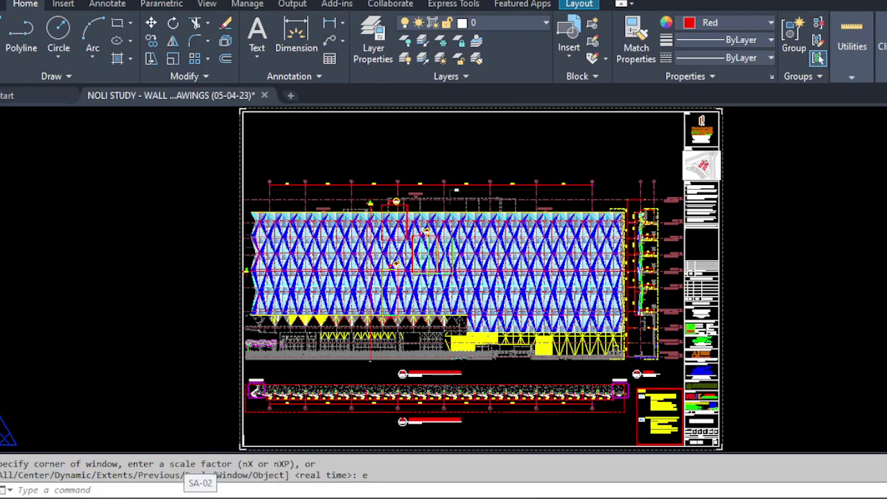
- Inspect the SA-02 diamond panel detail layout, then return to Revit sheet CW-01
click(198, 493)
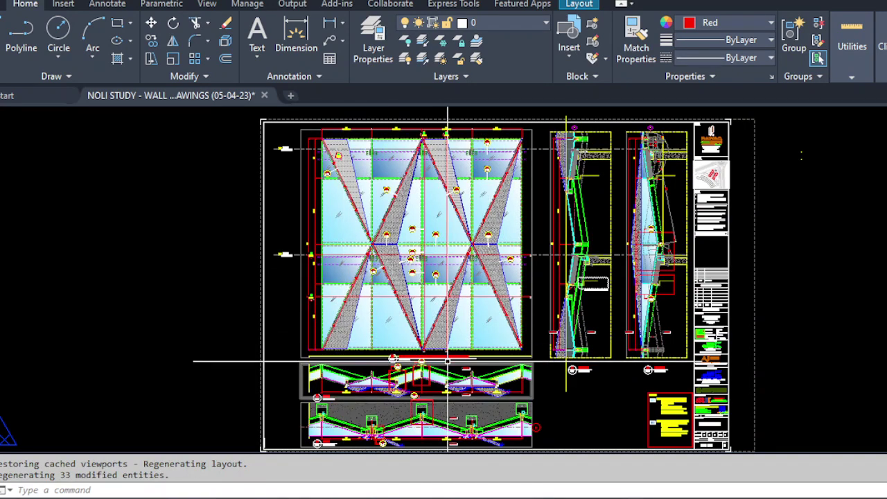
scroll(348, 232, up, 2)
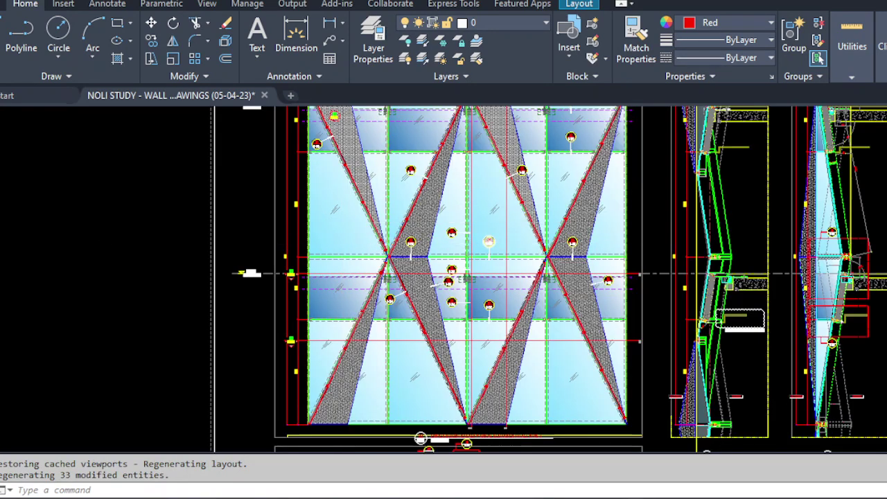
scroll(485, 239, down, 2)
scroll(486, 239, up, 1)
scroll(478, 240, down, 2)
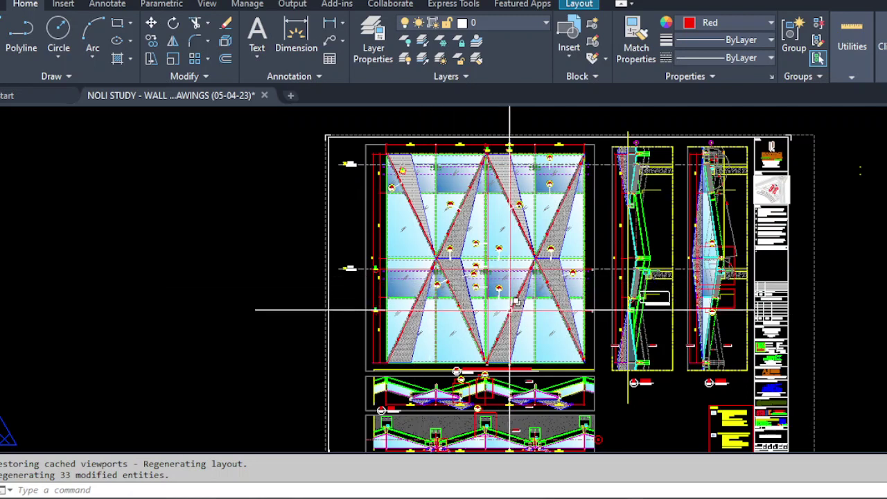
mouse_move(568, 496)
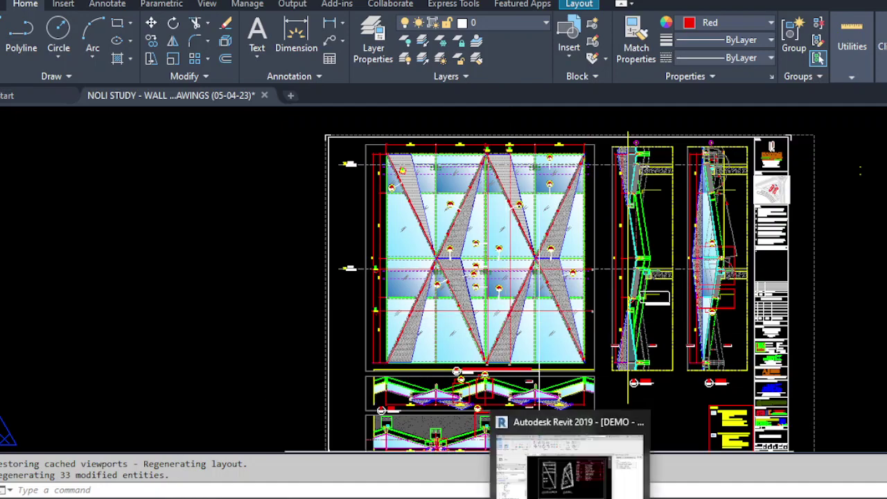
click(568, 474)
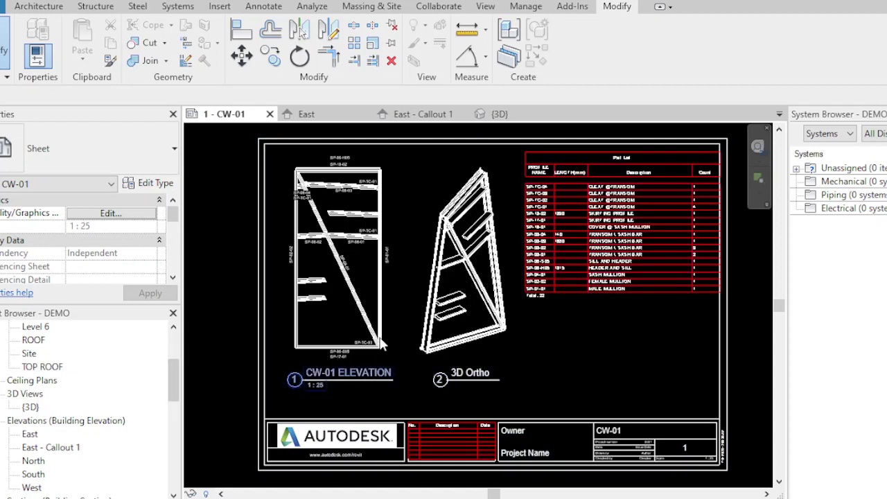
- Open the East - Callout 1 elevation and frame Levels 3 through 5
click(52, 448)
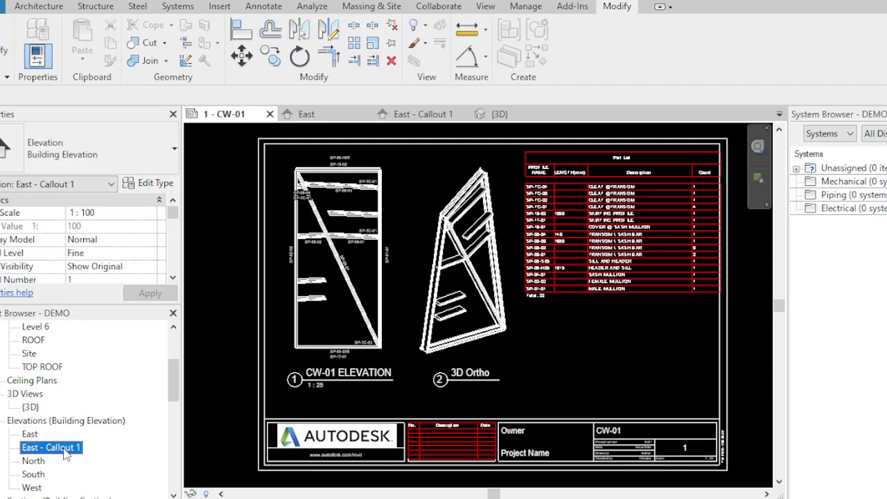
double_click(63, 449)
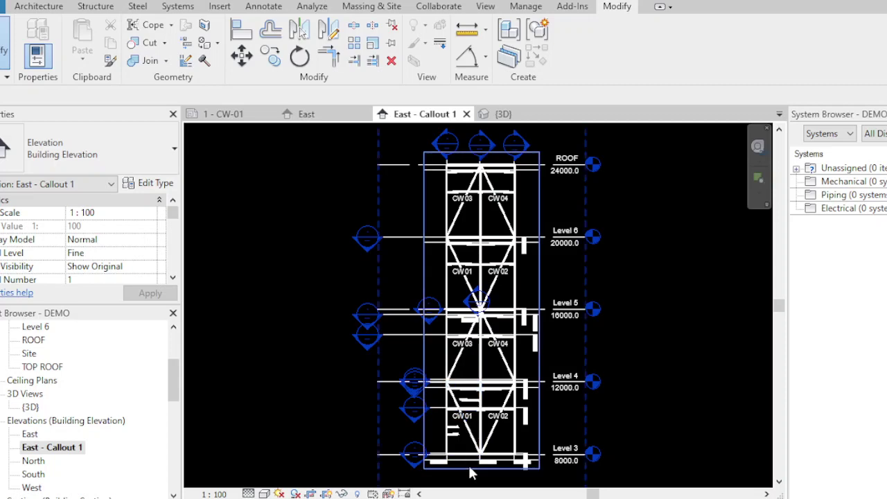
scroll(469, 474, up, 2)
middle_drag(469, 473, 471, 352)
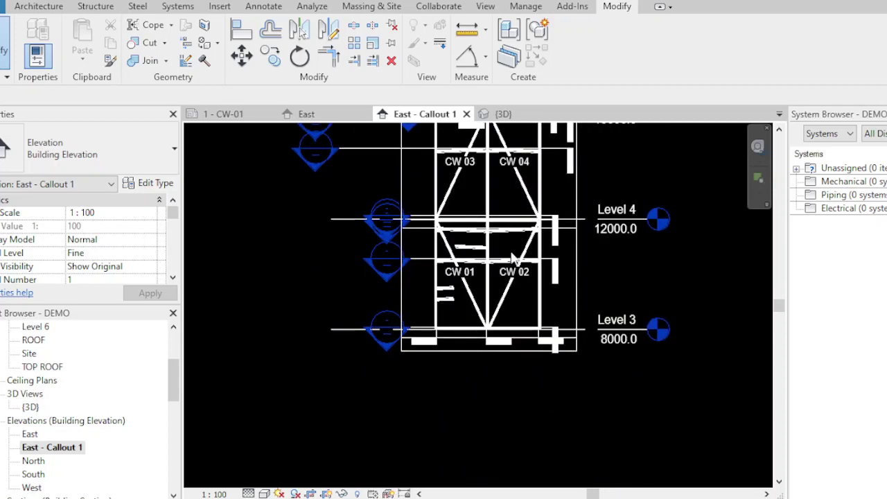
scroll(514, 260, up, 1)
middle_drag(514, 261, 511, 348)
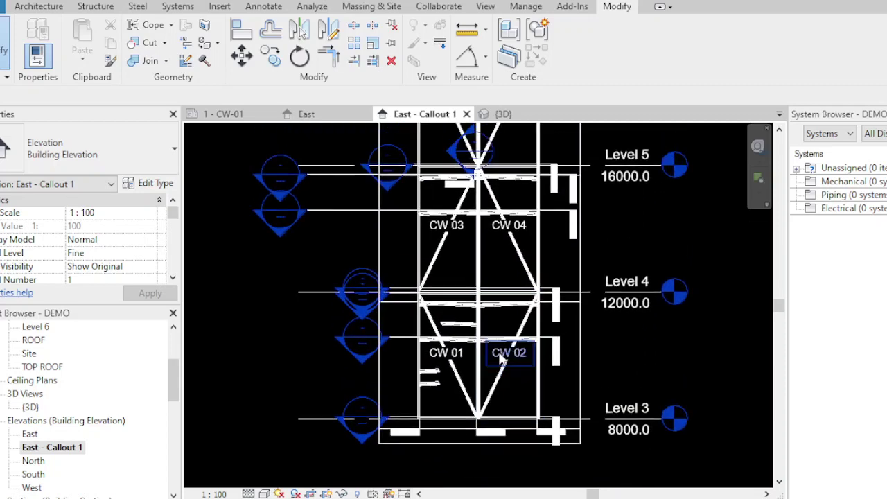
- Select assemblies CW 01 and CW 02 in turn, zooming in to inspect each
click(435, 327)
scroll(440, 368, up, 3)
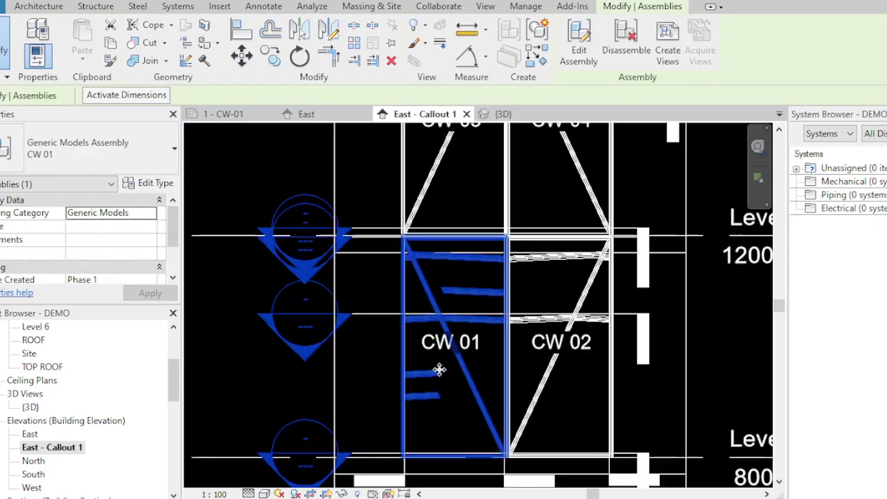
scroll(440, 369, up, 1)
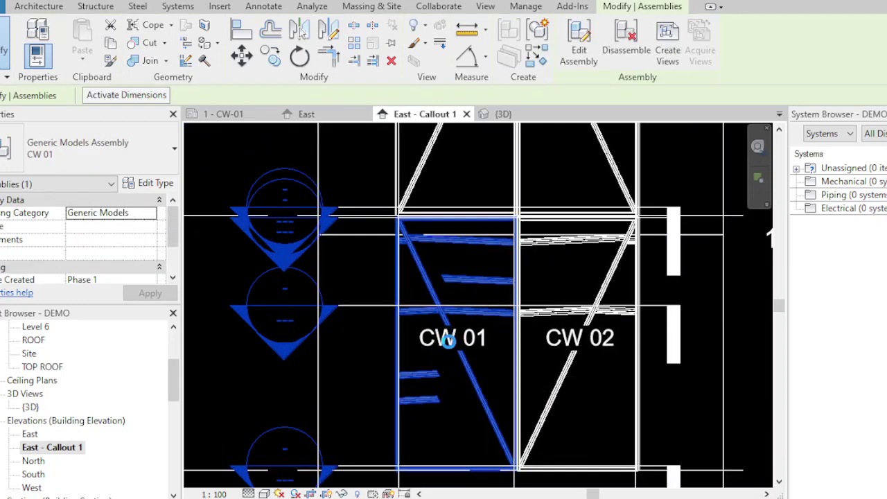
scroll(596, 301, down, 3)
click(597, 301)
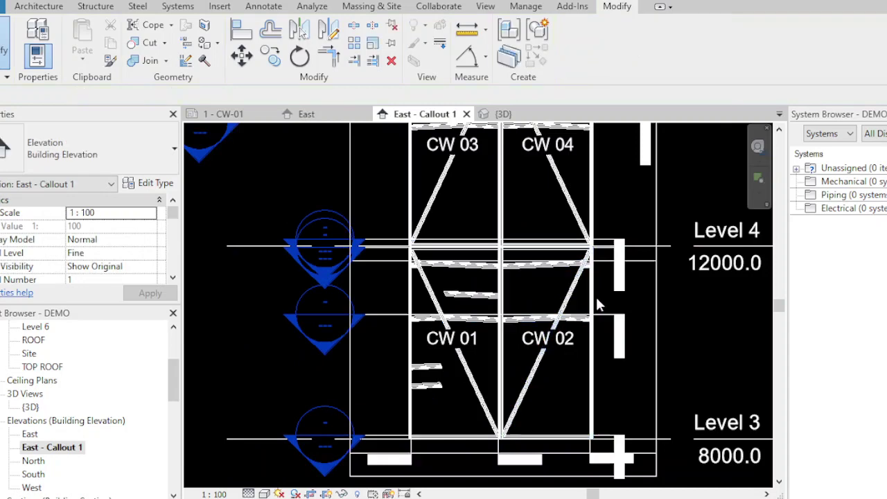
click(559, 311)
scroll(543, 319, up, 3)
scroll(545, 317, down, 3)
key(Escape)
- Select and check assemblies CW 03 and CW 04, deselecting each afterward
click(474, 246)
key(Escape)
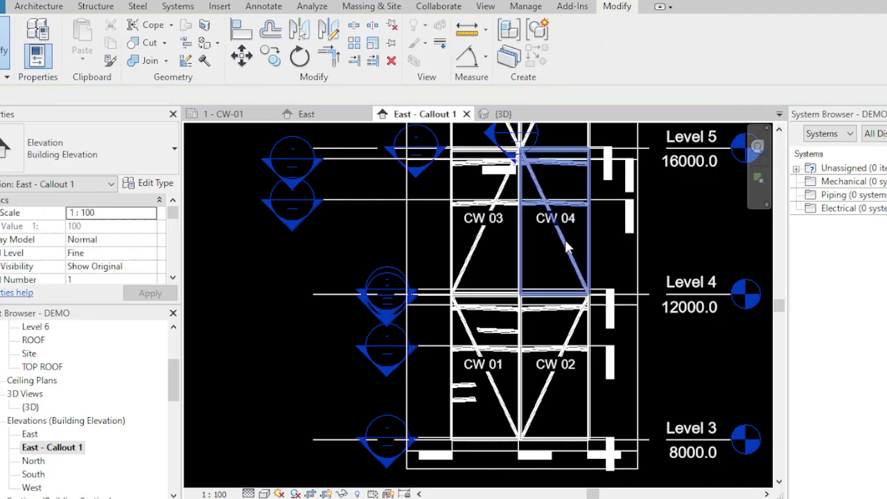
click(567, 251)
scroll(565, 309, down, 2)
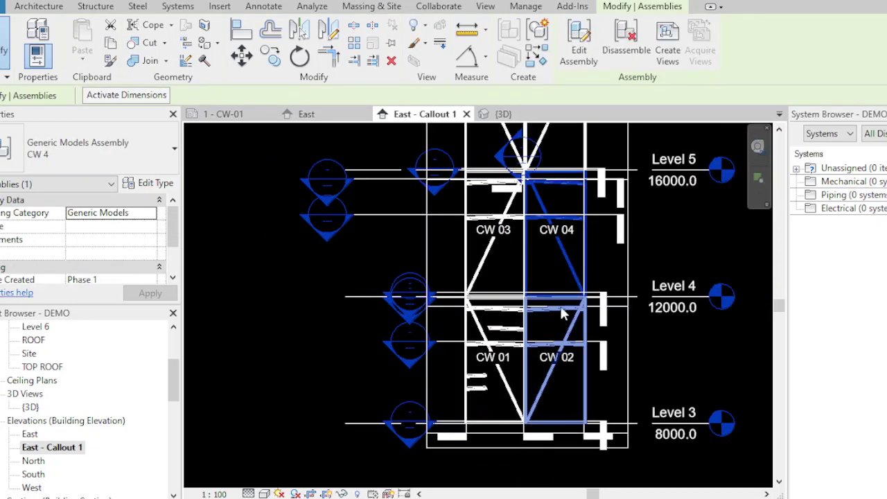
key(Escape)
- Reselect assembly CW 01 and zoom in to examine it
scroll(499, 382, up, 2)
click(500, 382)
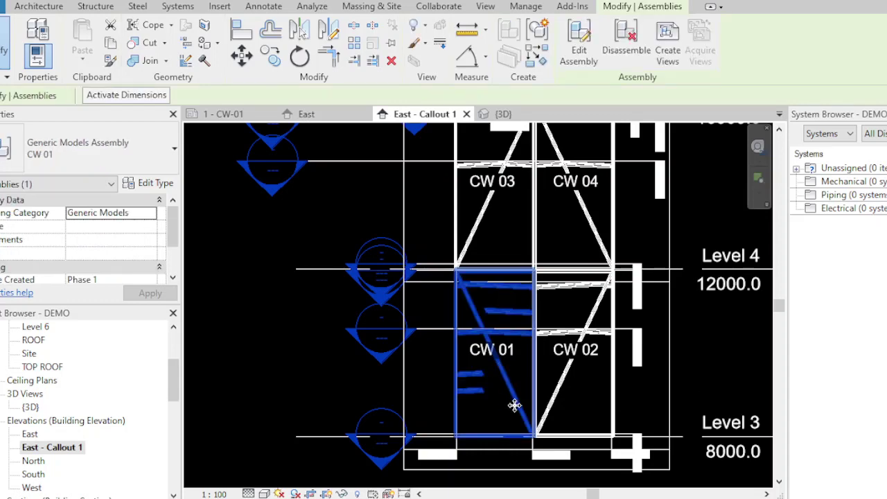
scroll(510, 400, up, 2)
scroll(479, 303, down, 1)
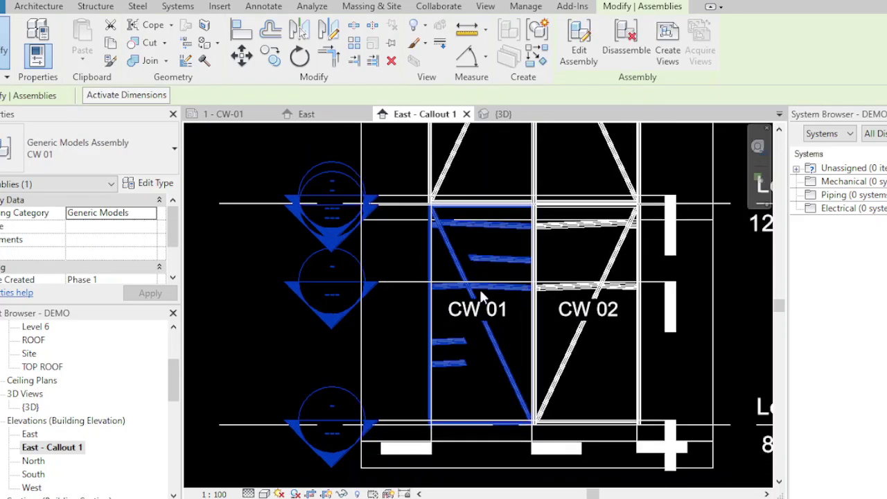
scroll(503, 366, up, 2)
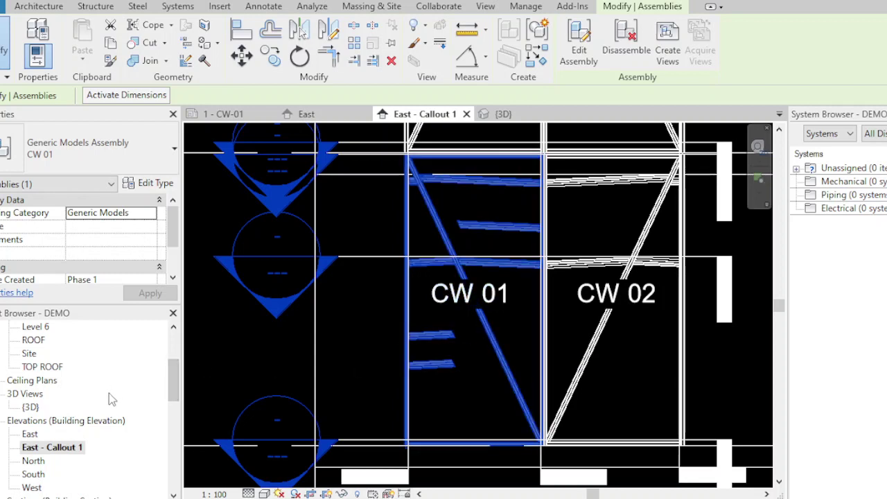
scroll(109, 397, down, 3)
scroll(109, 393, down, 5)
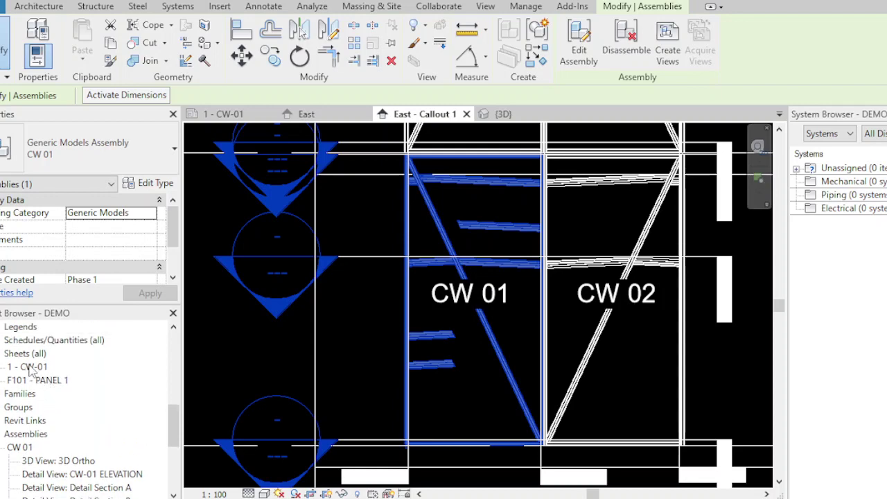
double_click(33, 368)
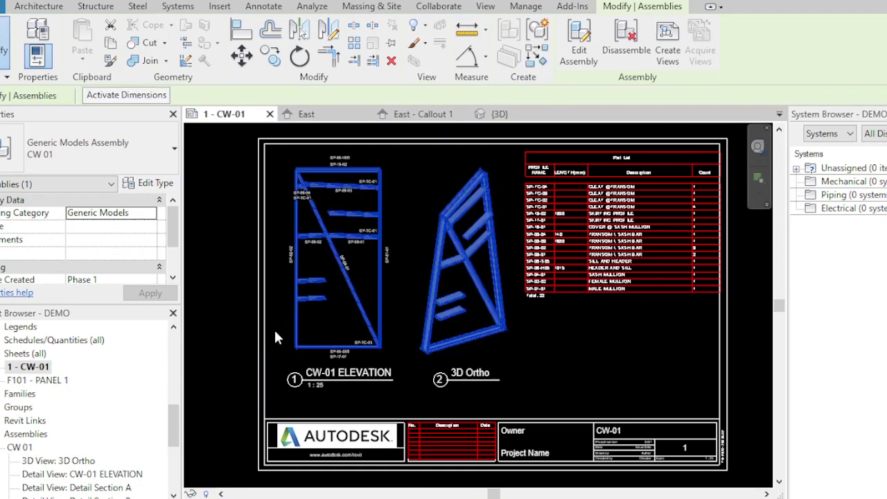
scroll(626, 454, up, 5)
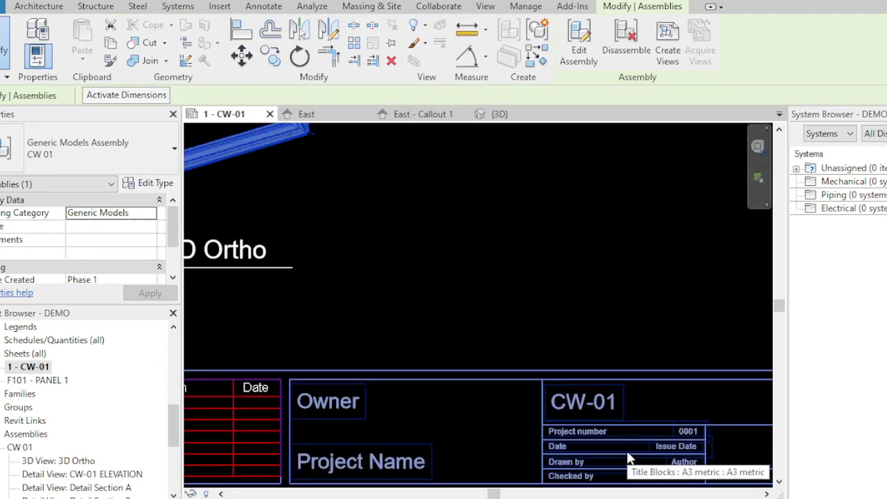
scroll(625, 420, down, 5)
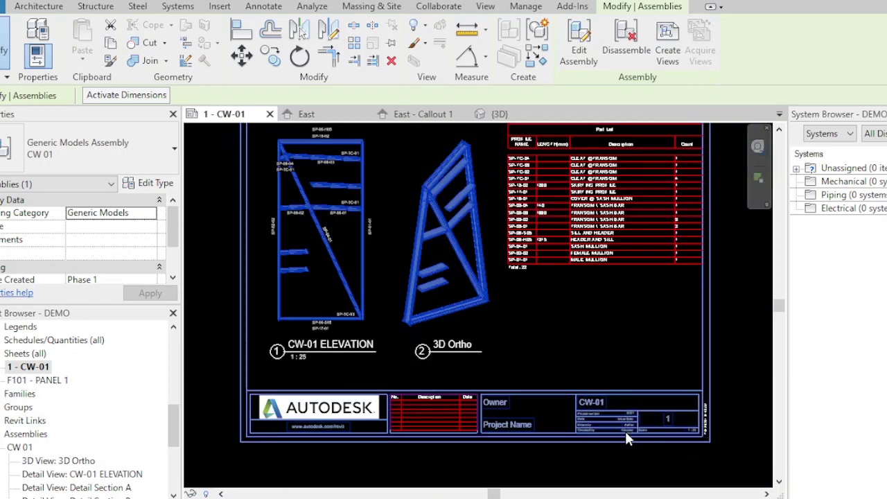
scroll(391, 329, up, 1)
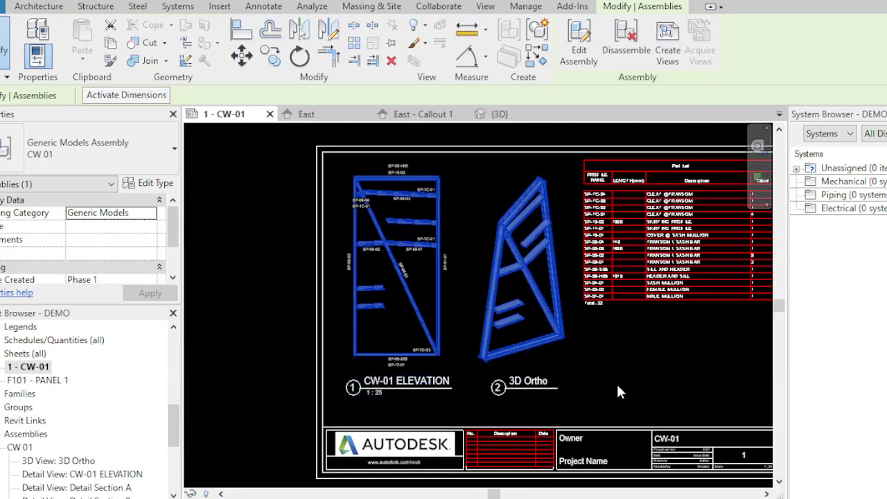
middle_drag(628, 396, 520, 391)
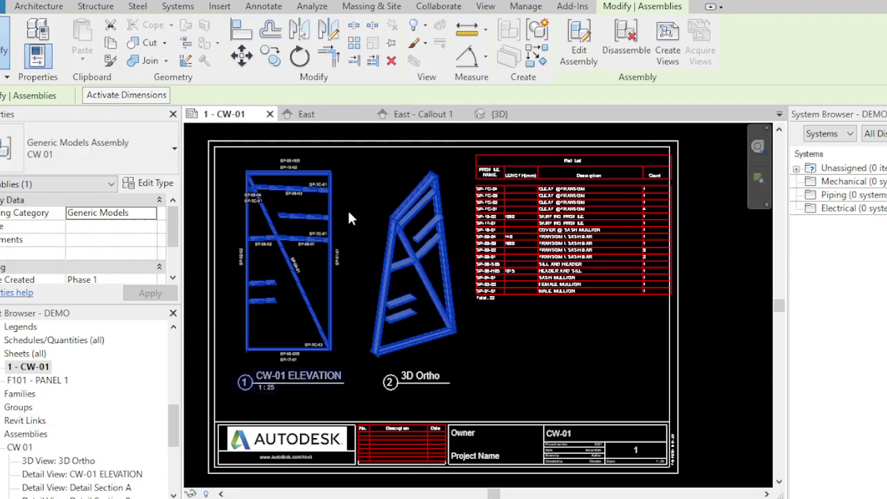
scroll(393, 238, down, 2)
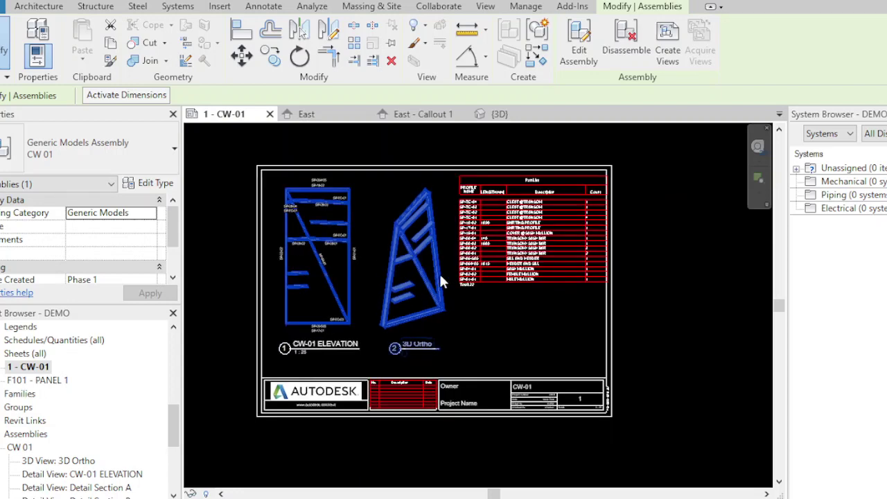
scroll(352, 256, up, 2)
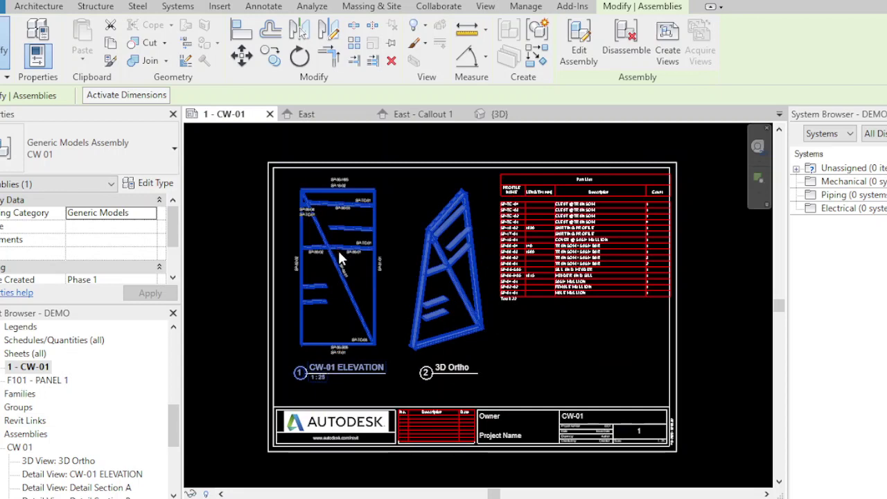
scroll(340, 257, up, 1)
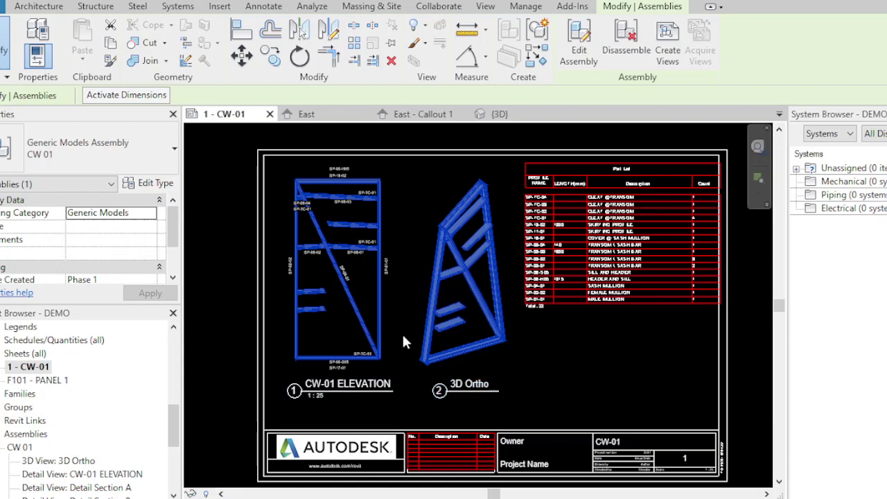
scroll(409, 326, down, 2)
scroll(191, 425, down, 1)
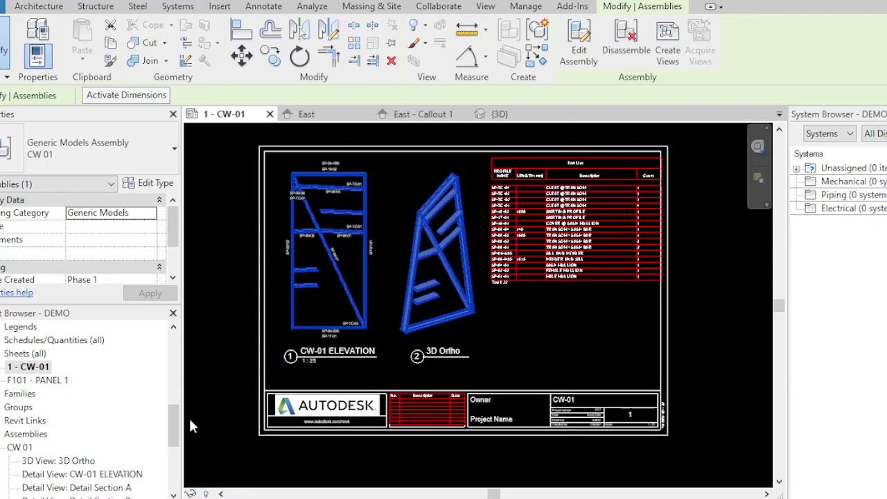
key(Escape)
drag(173, 432, 173, 444)
scroll(76, 412, down, 2)
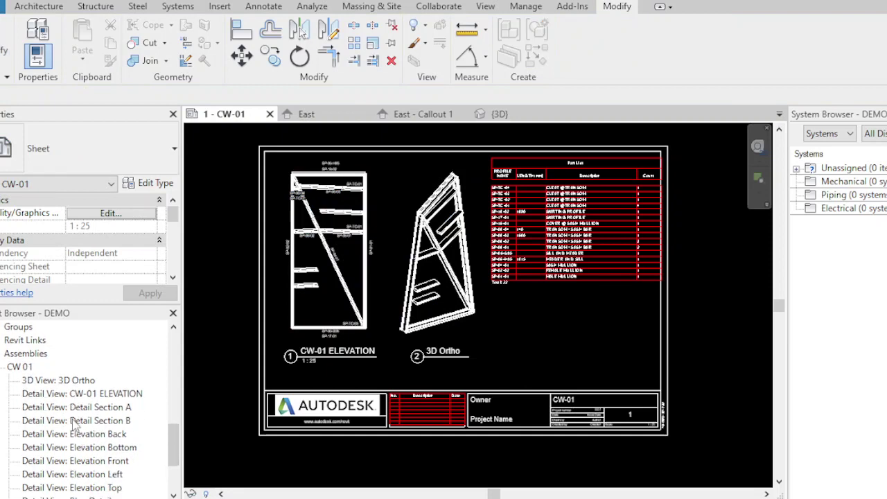
- Open CW 01's Detail Section A and B and its Back, Bottom and Front elevations
double_click(105, 408)
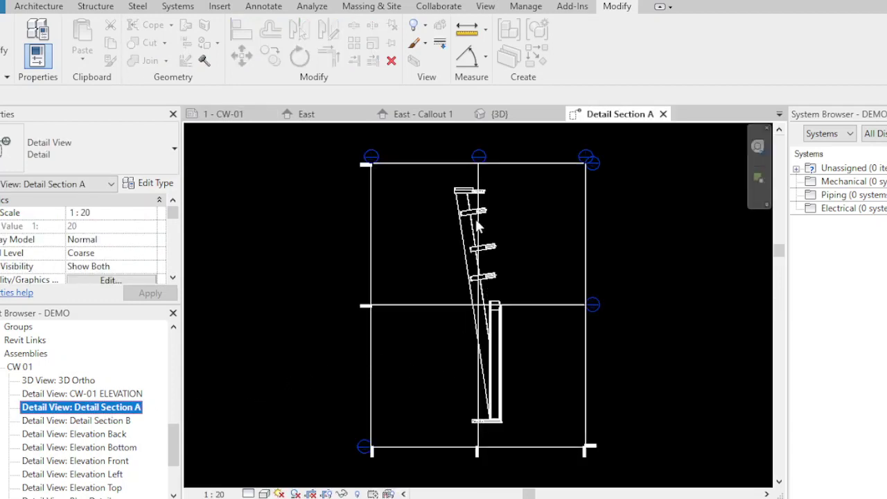
double_click(127, 421)
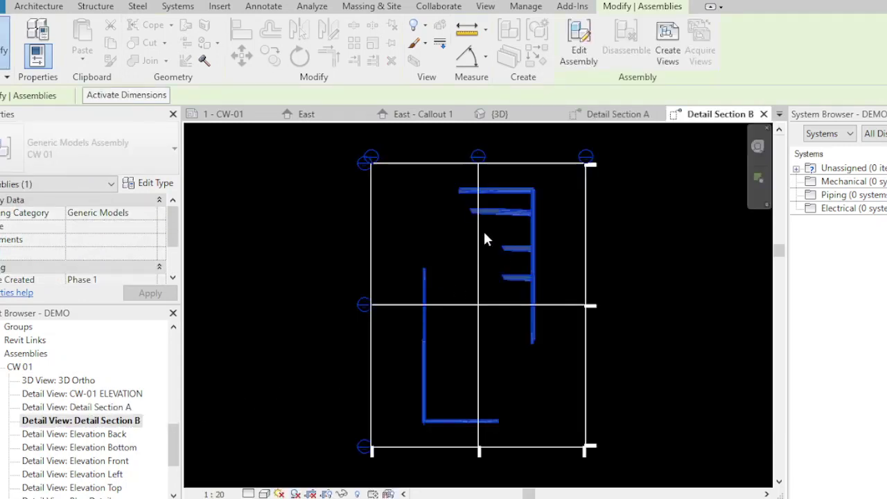
double_click(114, 434)
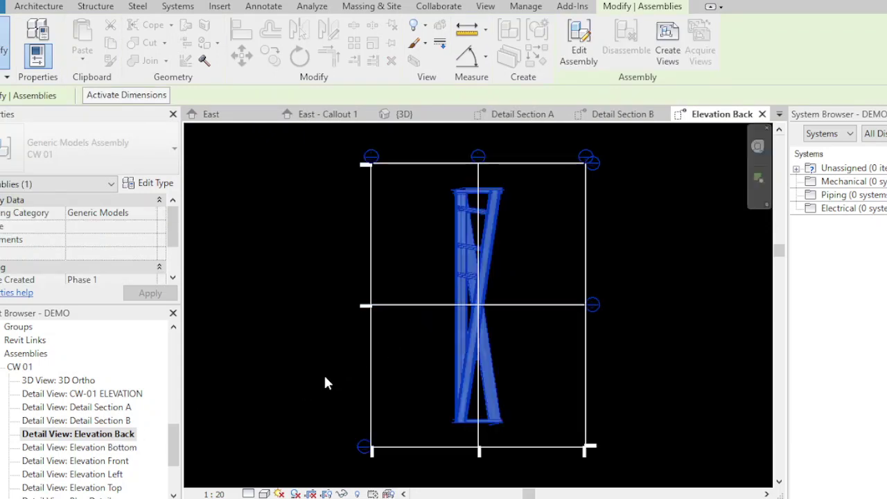
double_click(100, 449)
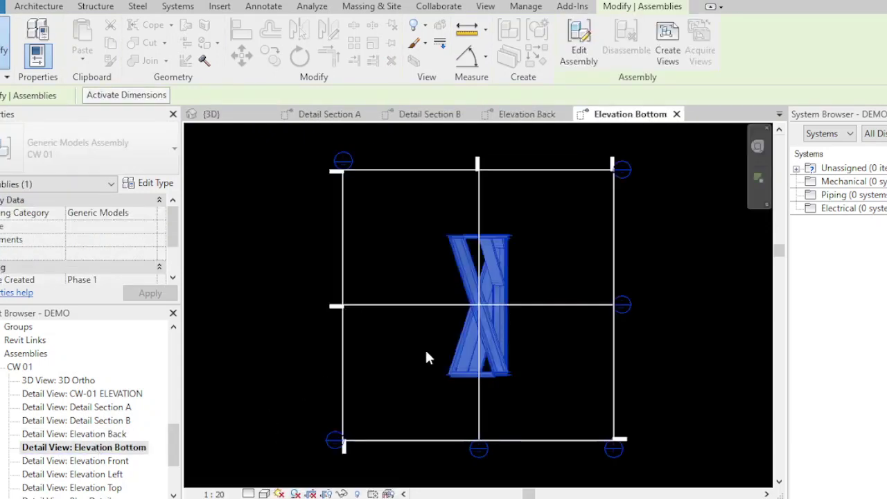
double_click(128, 461)
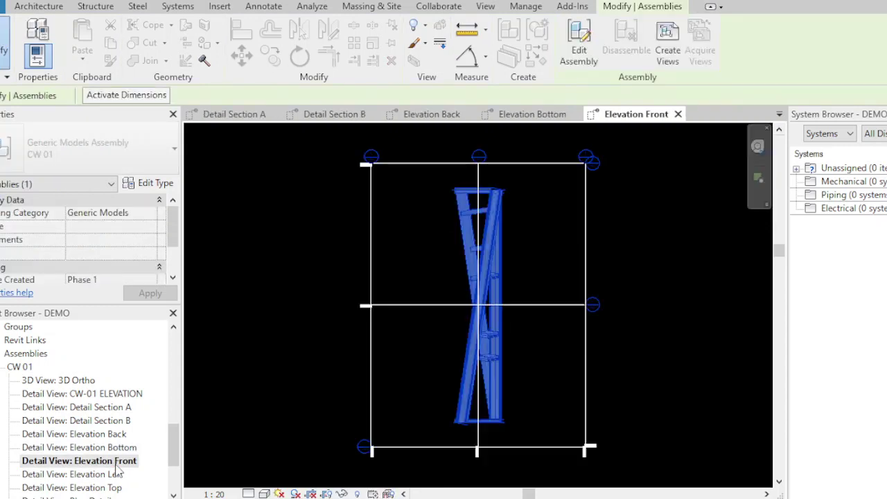
- Open CW 01's Left and Top elevations and its 1:20 Plan Detail view
drag(173, 445, 174, 461)
click(104, 421)
double_click(115, 427)
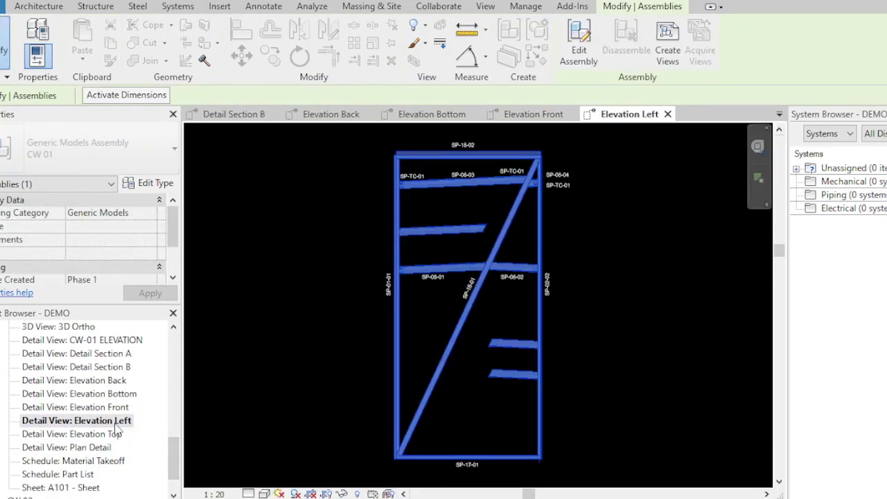
double_click(114, 433)
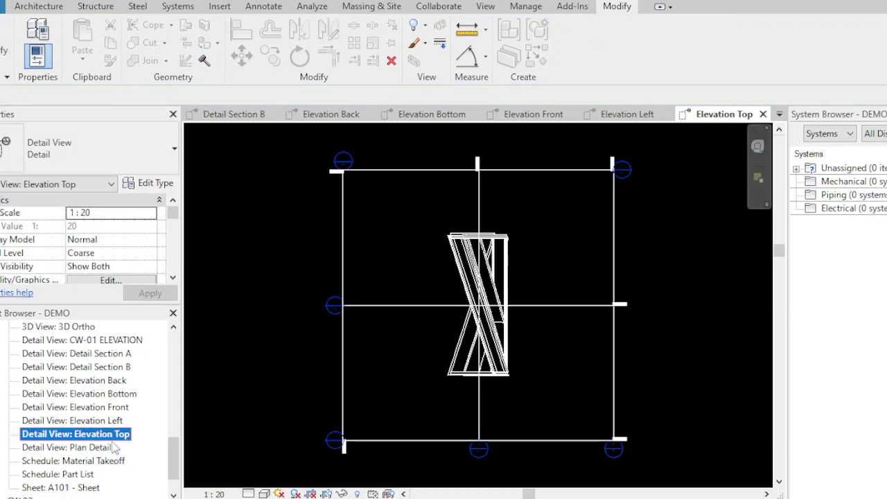
double_click(111, 448)
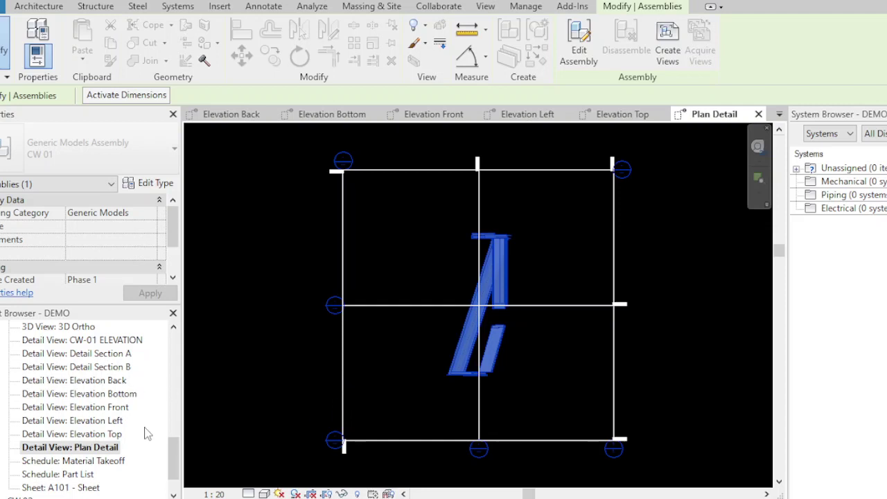
scroll(142, 426, up, 1)
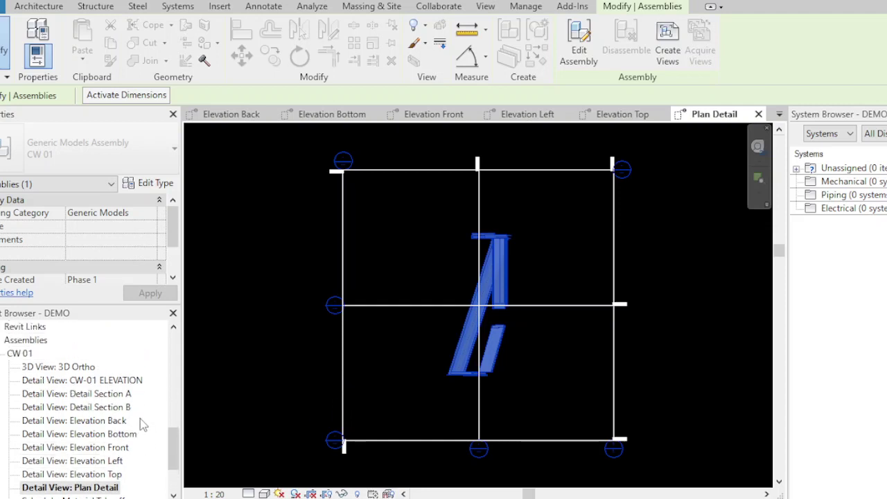
scroll(141, 419, up, 2)
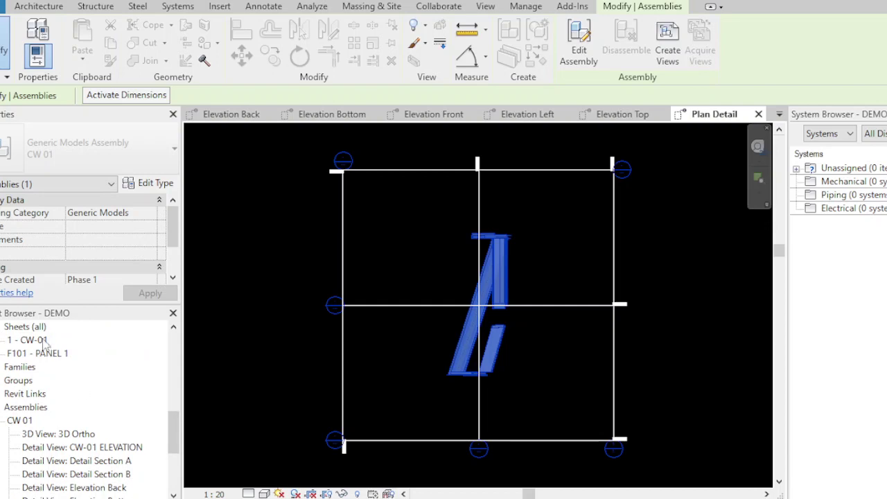
- Open sheet 1 - CW-01 and clear the assembly selection
double_click(42, 341)
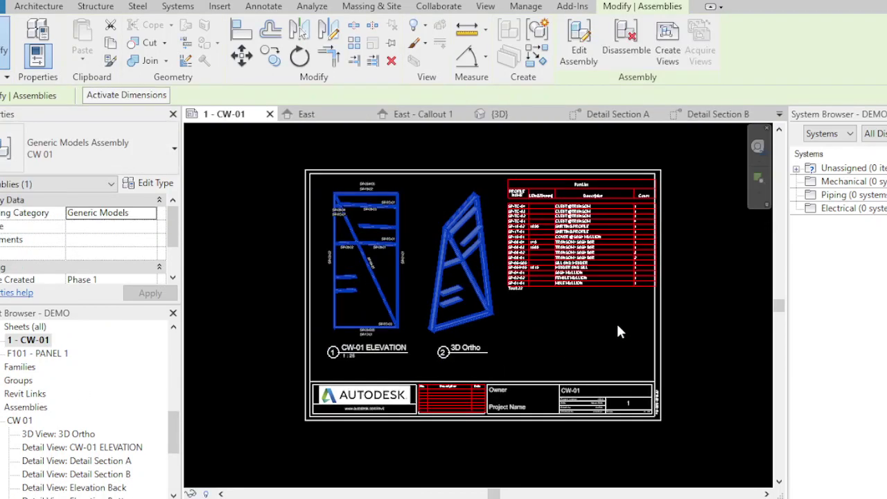
scroll(496, 276, up, 1)
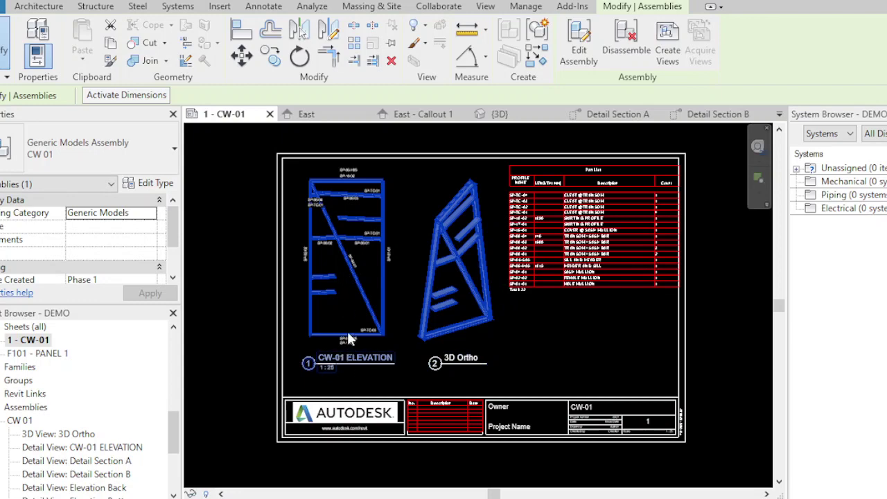
scroll(491, 374, up, 1)
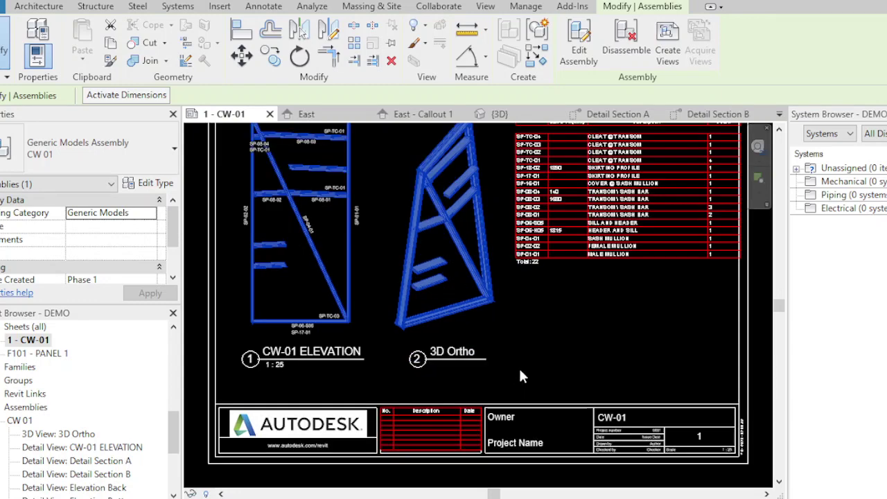
click(513, 374)
- Zoom around the sheet to inspect the elevation, 3D Ortho view and 22-part Part List
scroll(433, 326, down, 1)
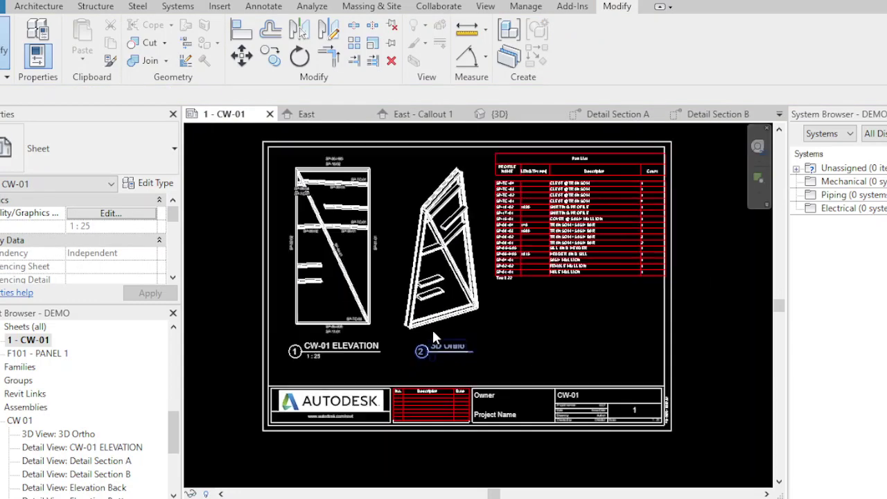
scroll(430, 202, up, 1)
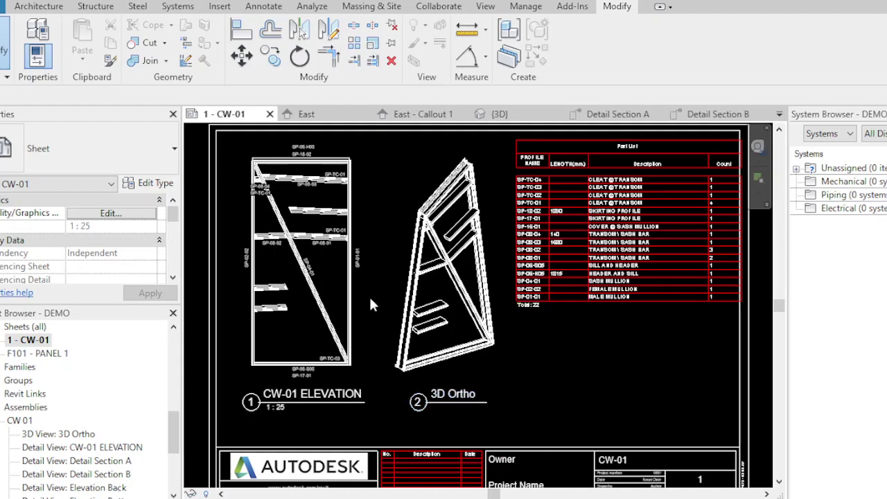
scroll(267, 289, up, 3)
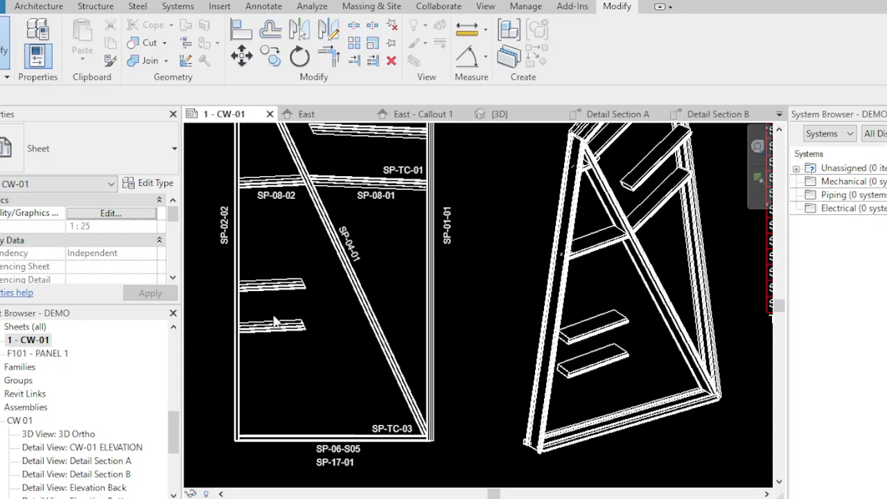
scroll(275, 318, down, 3)
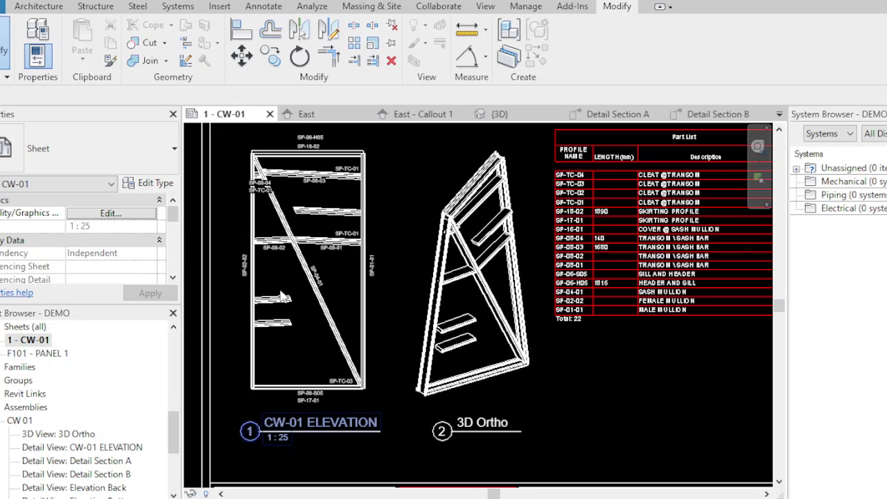
scroll(271, 327, down, 1)
scroll(546, 233, up, 2)
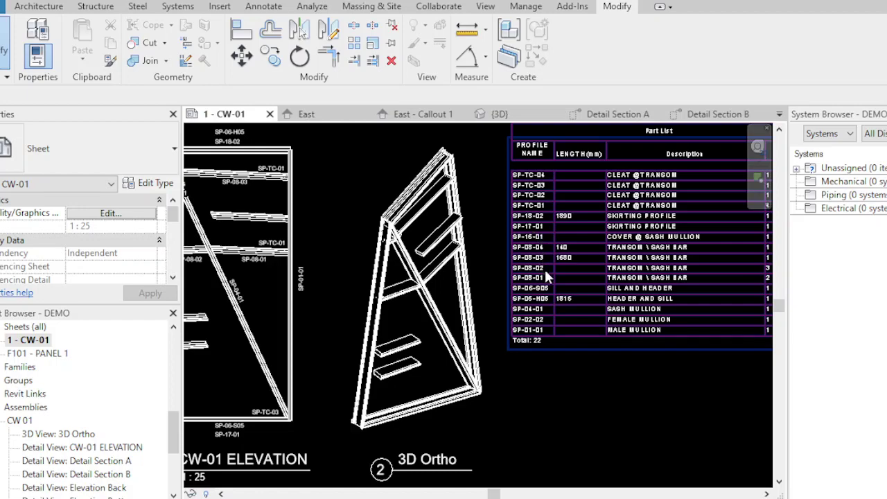
scroll(544, 268, up, 2)
scroll(532, 277, up, 1)
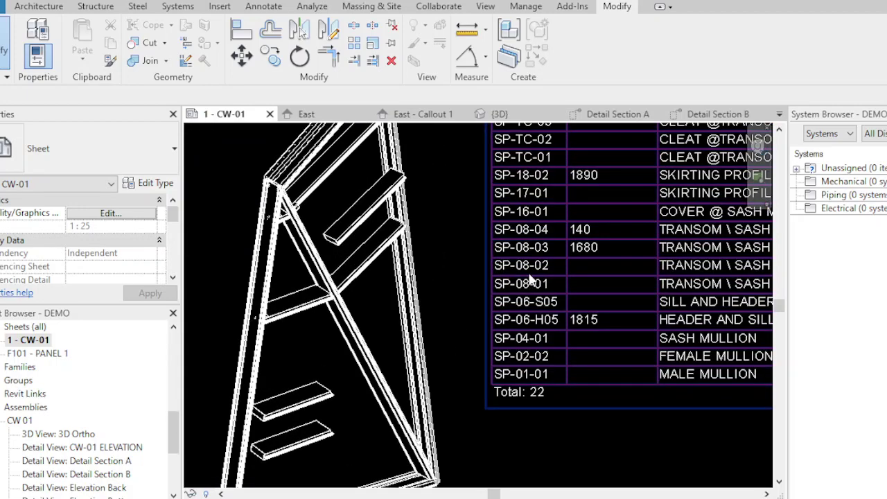
scroll(503, 280, down, 1)
scroll(503, 280, down, 2)
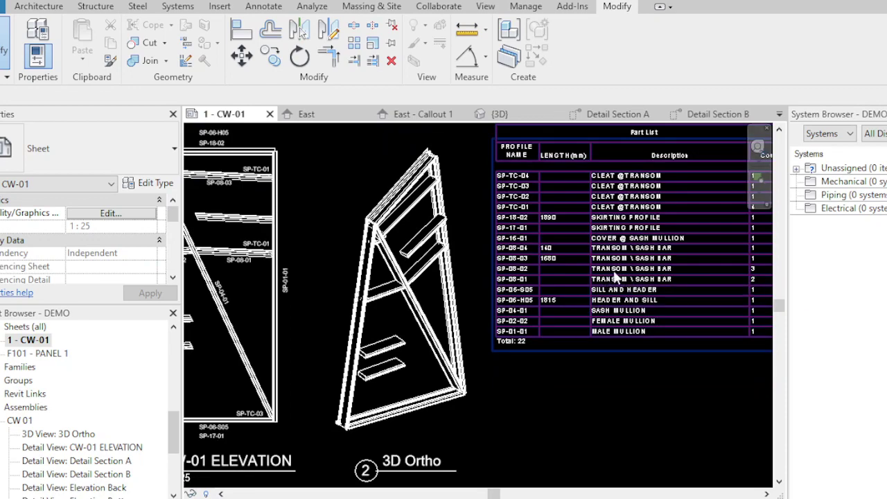
scroll(686, 281, up, 1)
scroll(750, 273, up, 3)
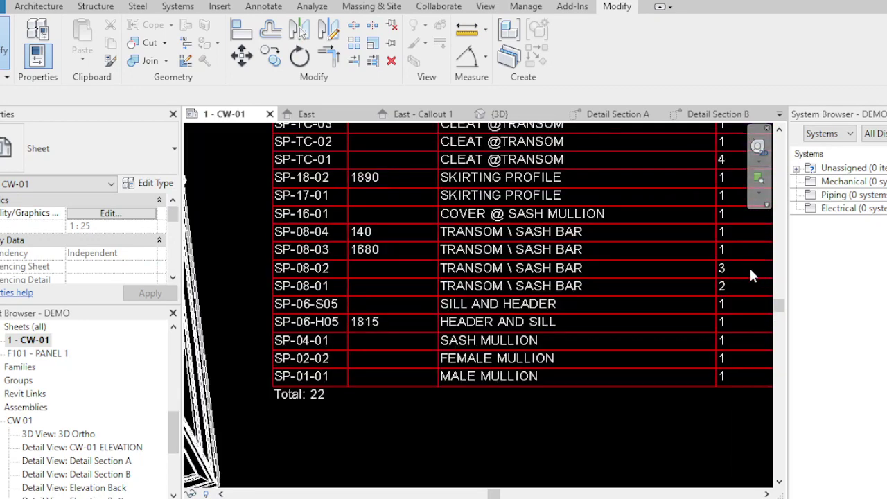
scroll(742, 269, down, 3)
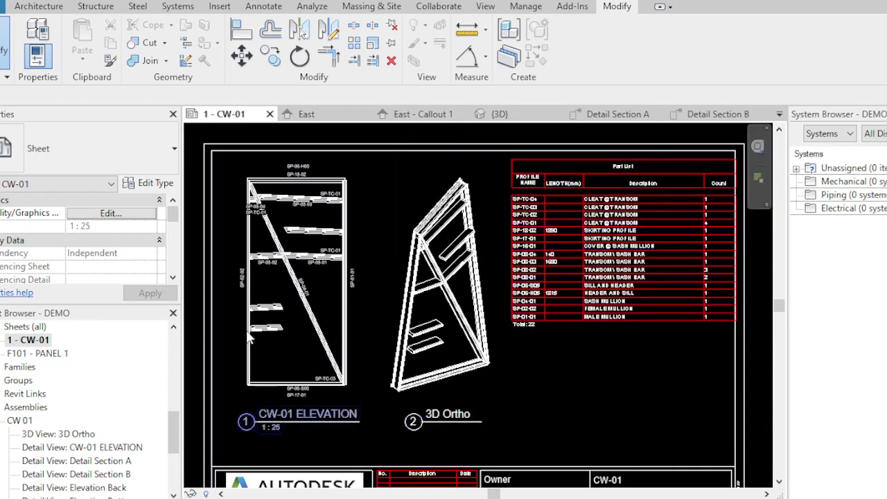
scroll(260, 280, up, 1)
scroll(267, 266, up, 1)
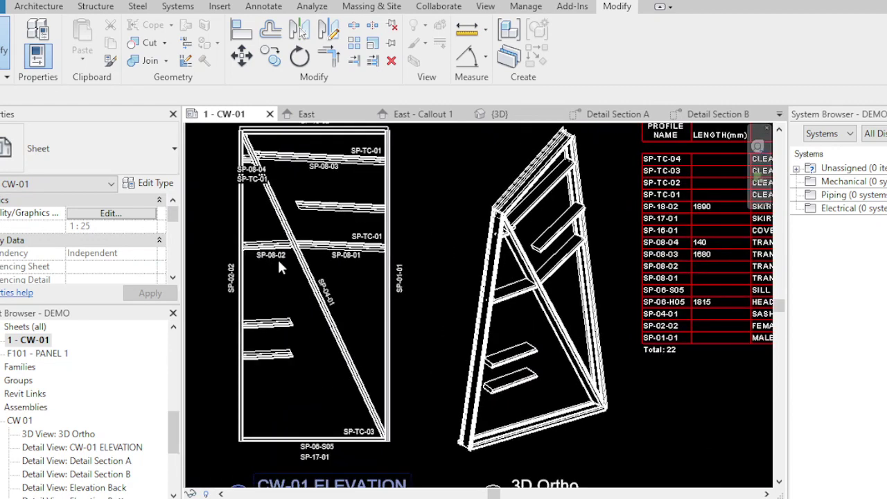
scroll(278, 264, up, 1)
- Activate the CW-01 ELEVATION viewport and select the CW 01 assembly in it
double_click(316, 290)
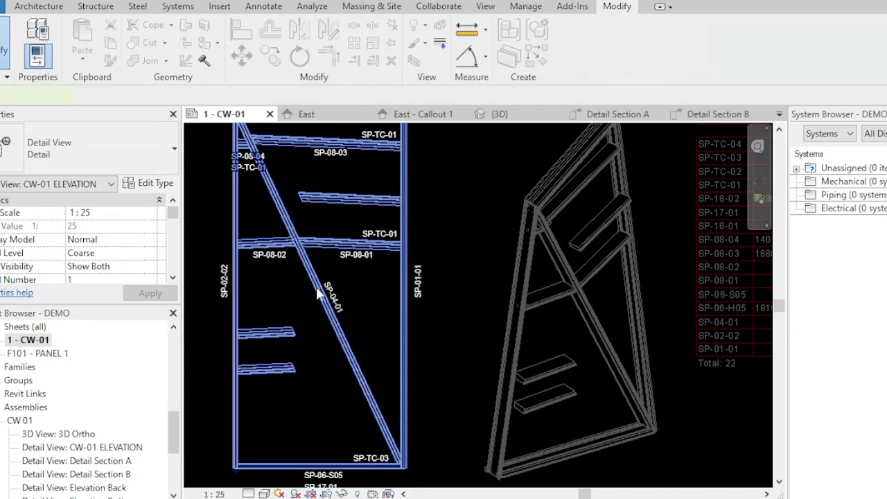
click(316, 292)
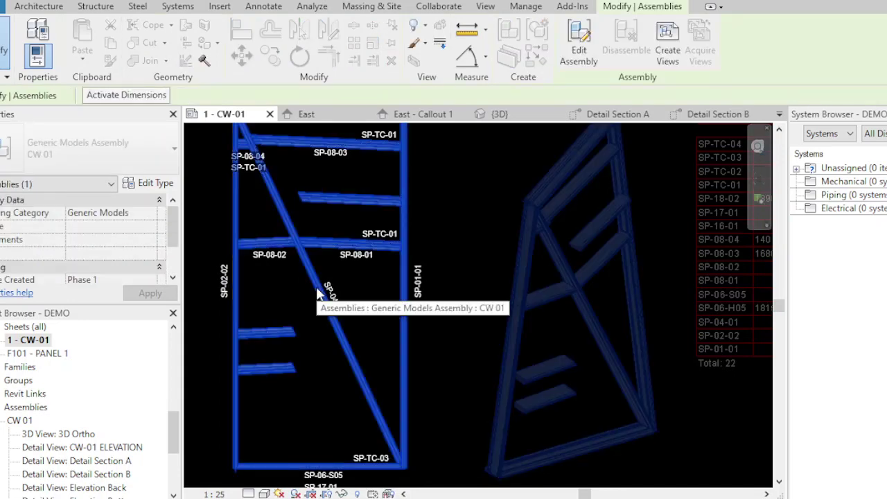
scroll(318, 292, down, 2)
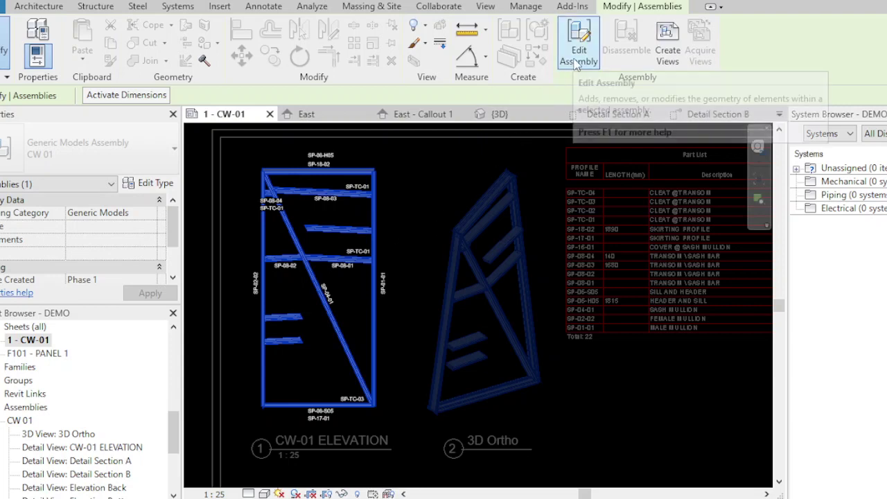
scroll(549, 186, down, 1)
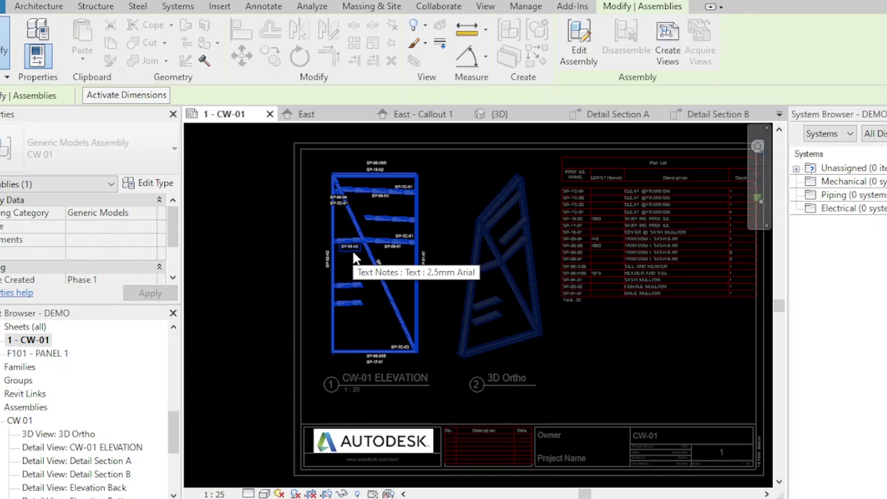
- Edit assembly CW 01, remove the SP-08-02 transom, and finish the edit
click(577, 54)
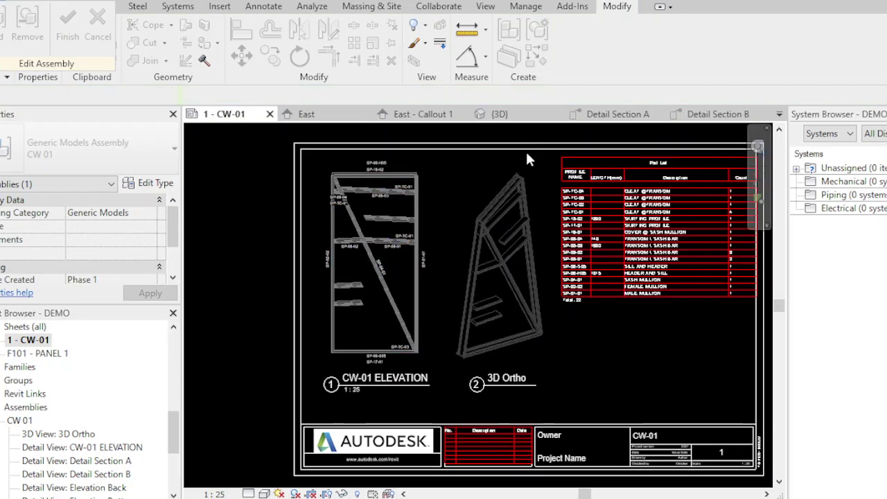
click(353, 288)
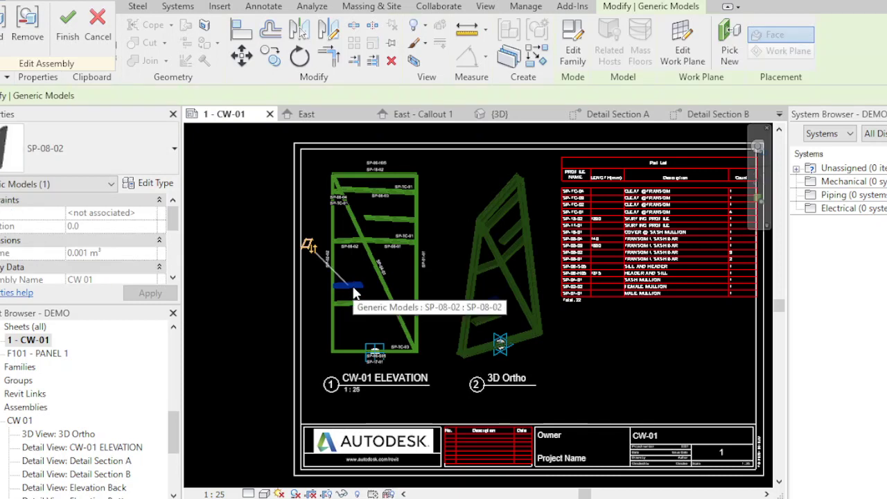
click(354, 336)
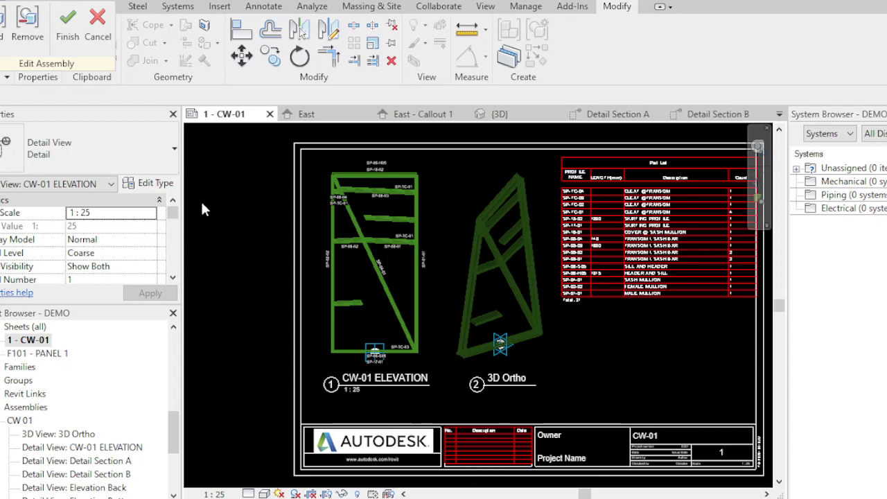
click(72, 33)
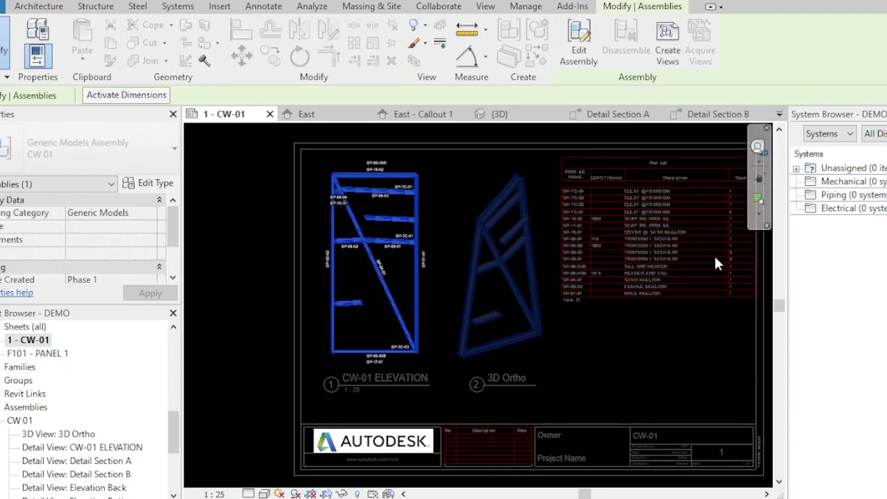
- Zoom into the Part List to confirm 21 parts, then clear the selection
scroll(737, 263, up, 4)
middle_drag(739, 270, 661, 297)
scroll(652, 294, up, 1)
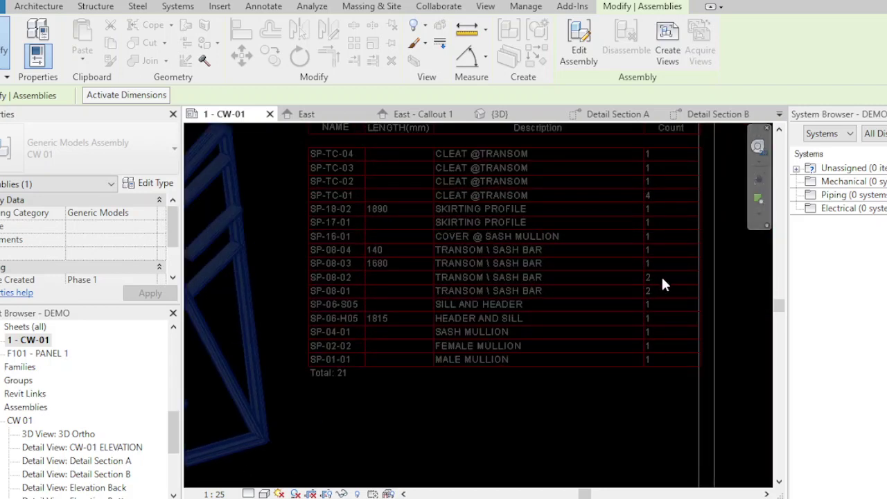
scroll(661, 279, down, 1)
click(626, 375)
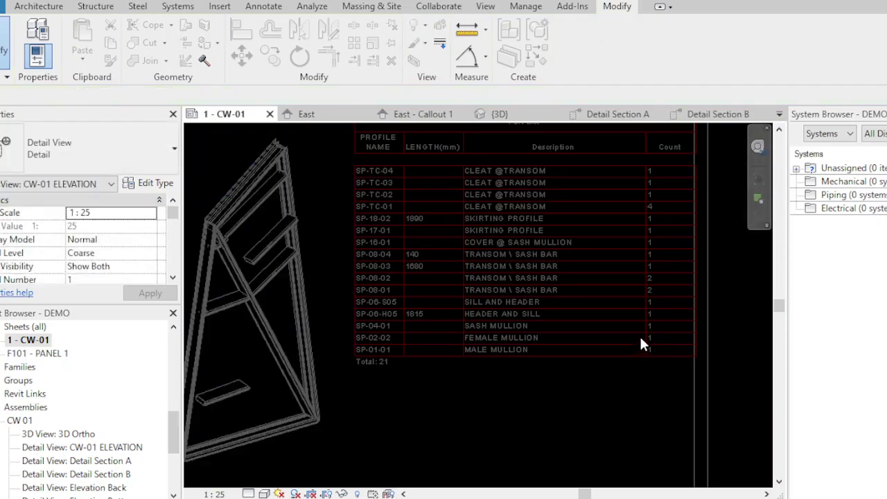
- Deactivate the CW-01 ELEVATION viewport to return to the whole sheet
scroll(657, 336, down, 2)
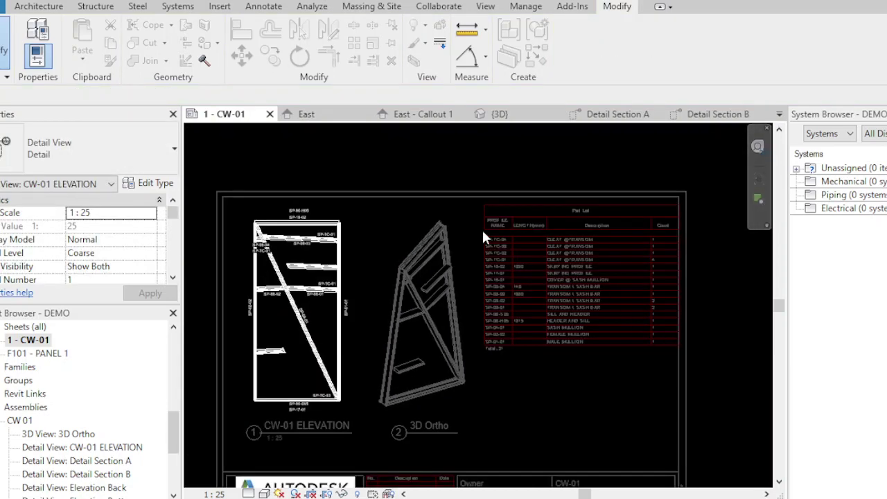
right_click(368, 229)
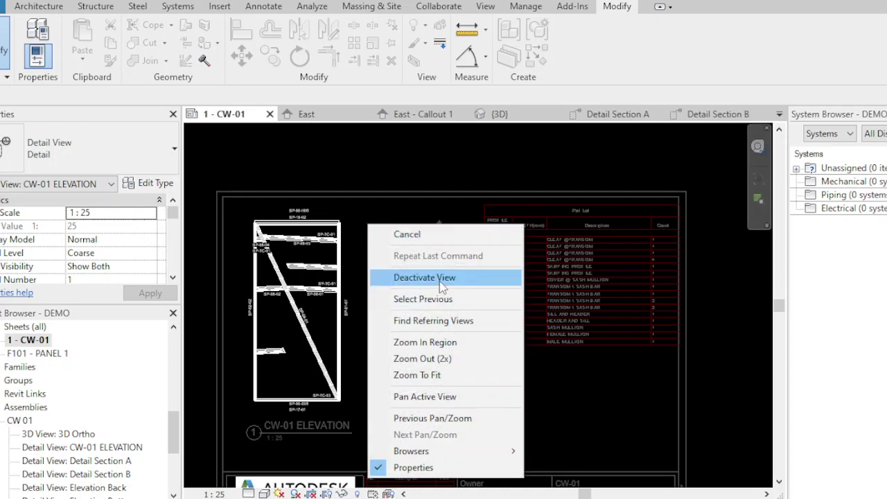
click(416, 277)
scroll(595, 374, up, 2)
middle_drag(596, 374, 623, 347)
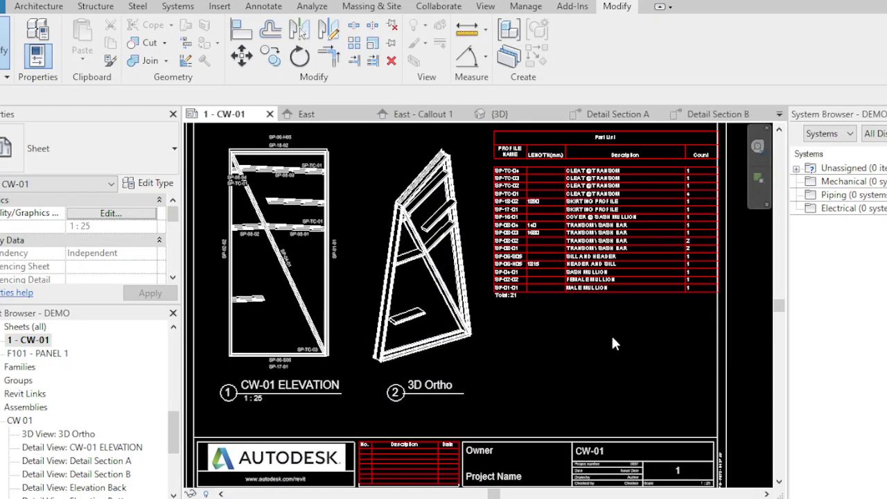
middle_drag(515, 345, 544, 353)
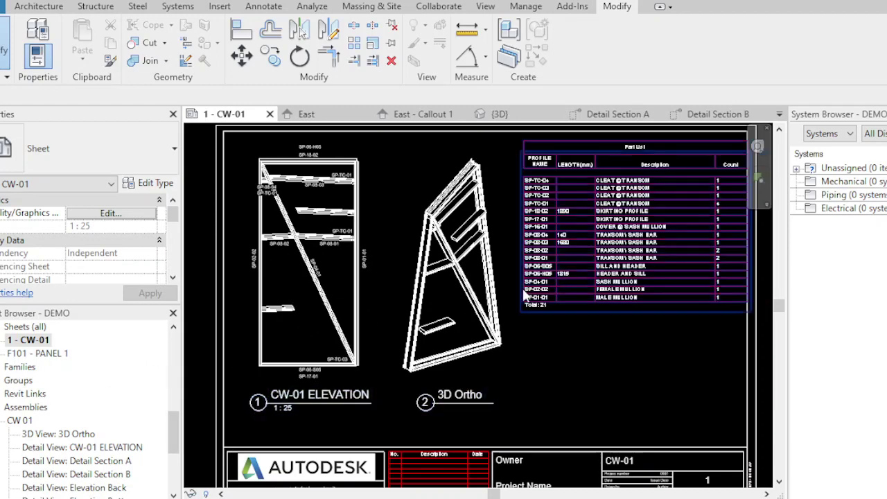
middle_drag(668, 352, 636, 374)
scroll(589, 239, up, 3)
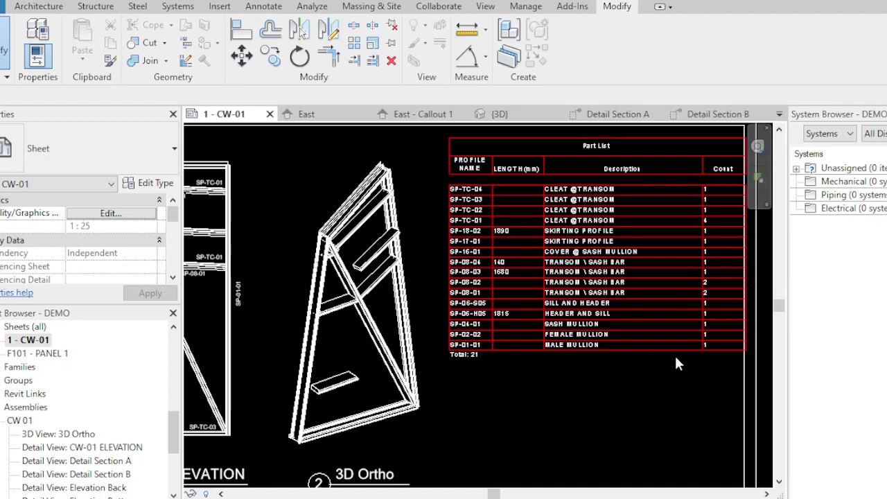
scroll(555, 285, down, 2)
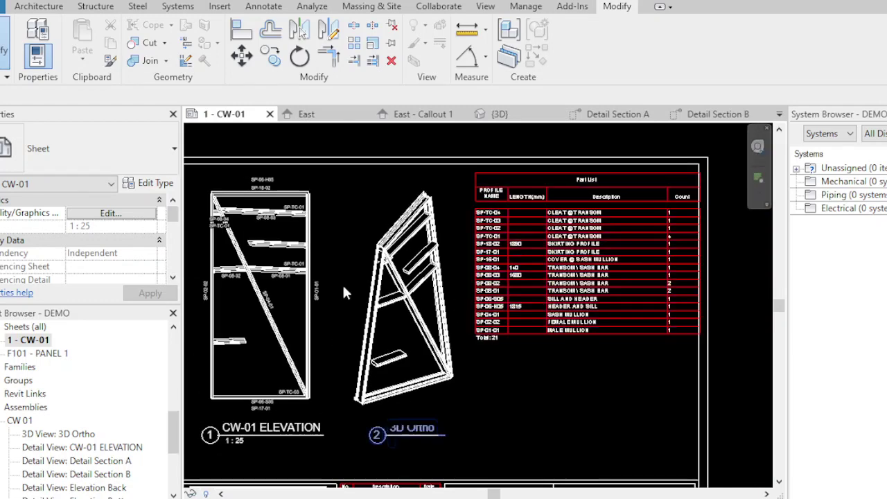
scroll(212, 218, up, 1)
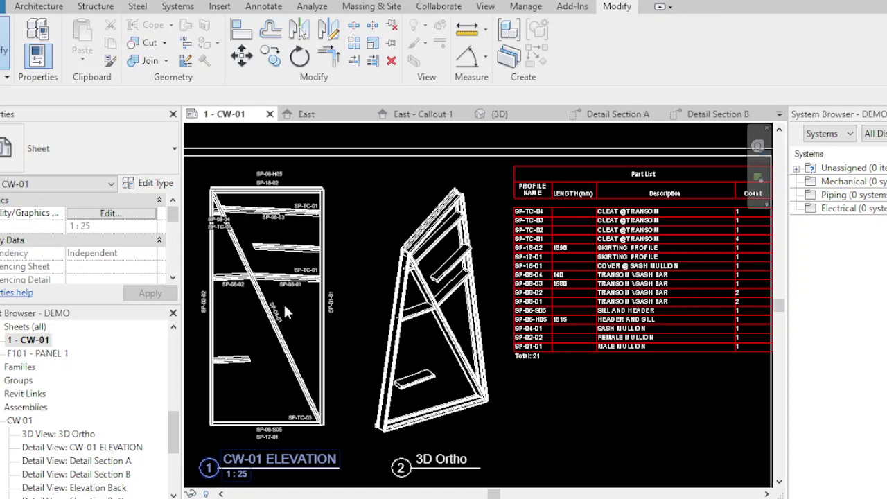
scroll(686, 323, down, 1)
scroll(707, 305, up, 1)
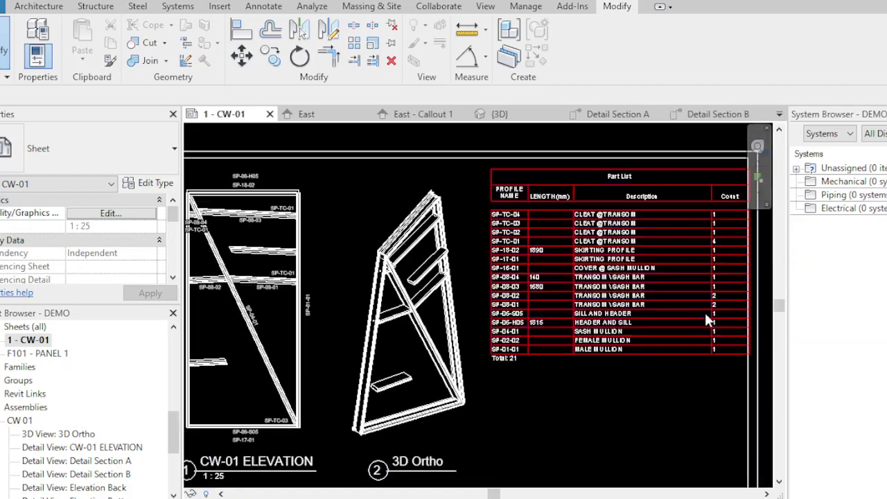
scroll(703, 300, up, 2)
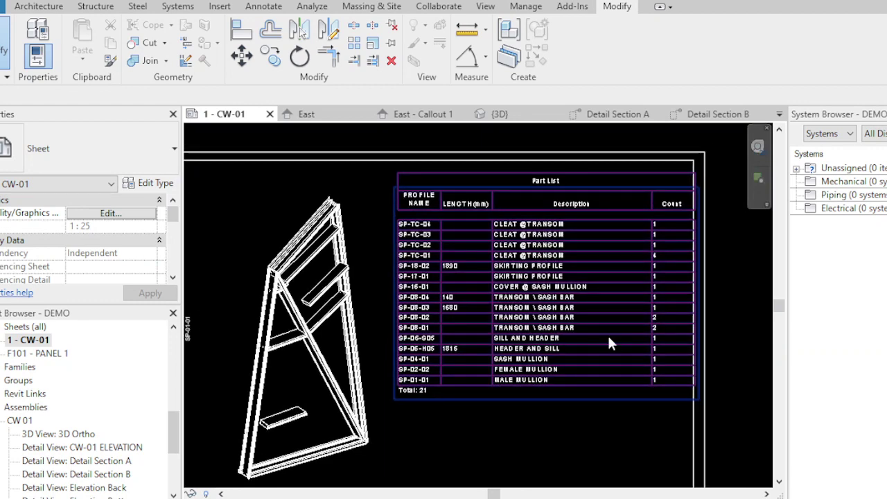
click(610, 338)
scroll(623, 311, down, 1)
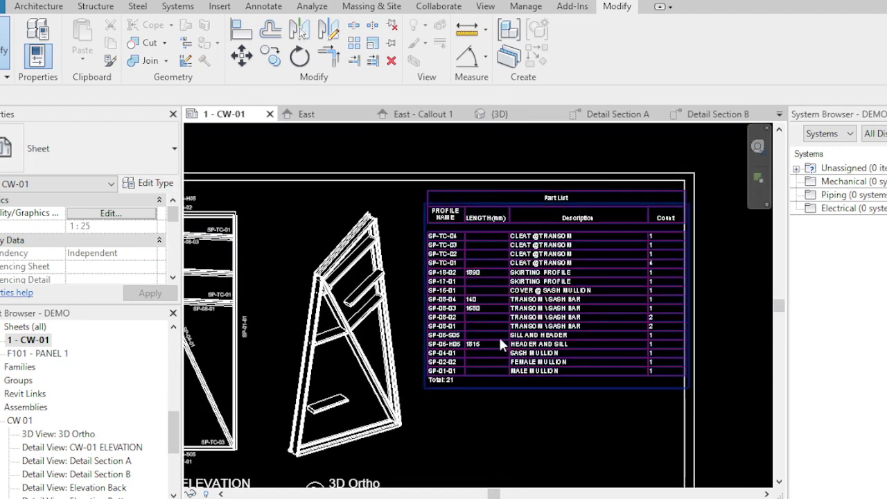
middle_drag(508, 349, 538, 334)
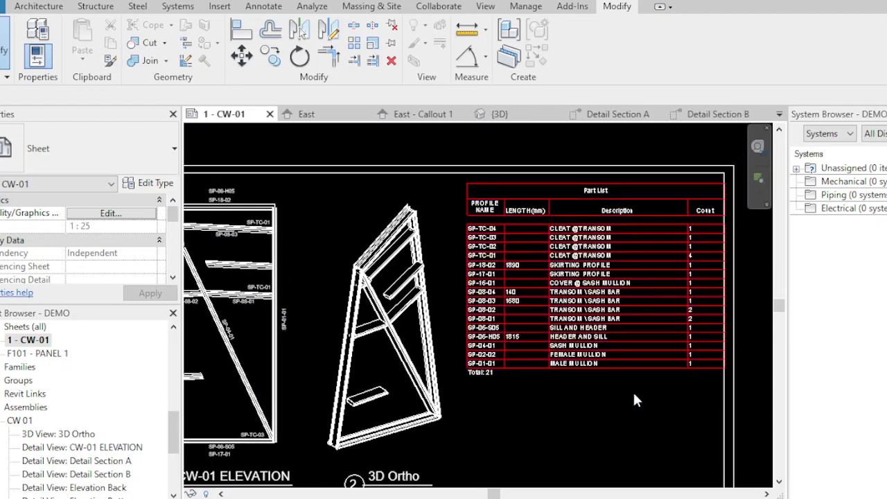
middle_drag(637, 399, 586, 332)
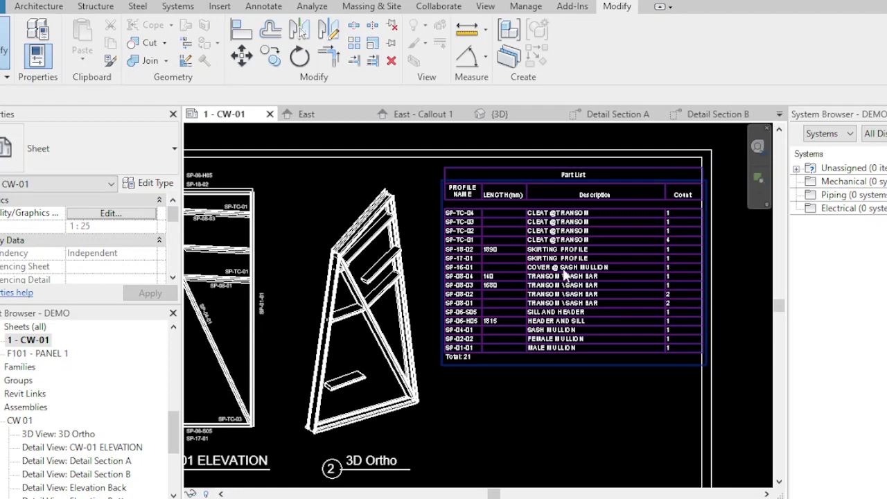
scroll(522, 217, up, 1)
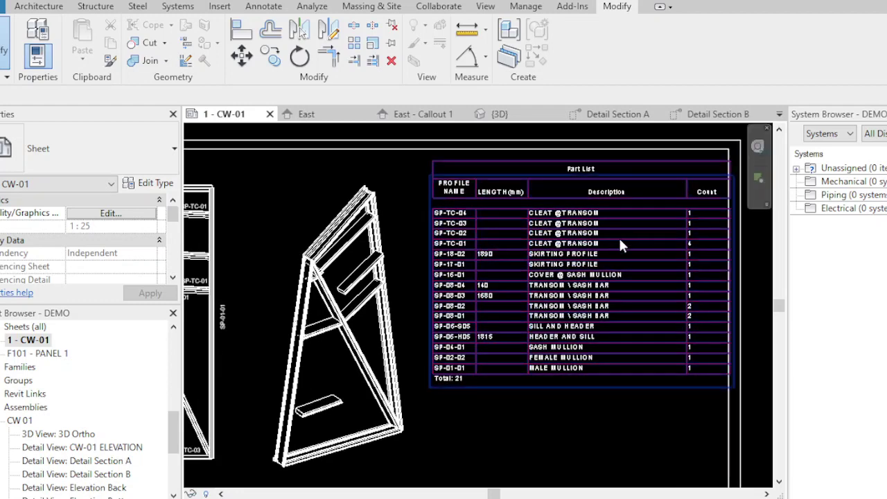
scroll(579, 249, down, 3)
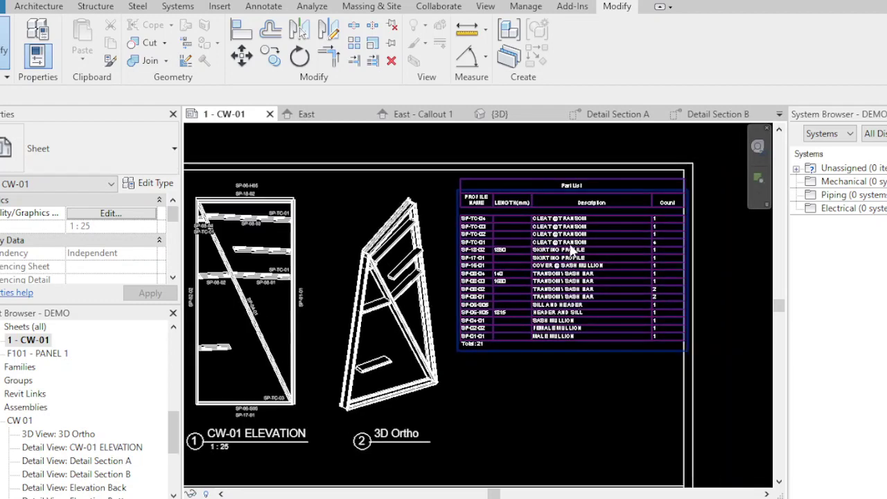
scroll(527, 280, up, 1)
scroll(459, 290, down, 1)
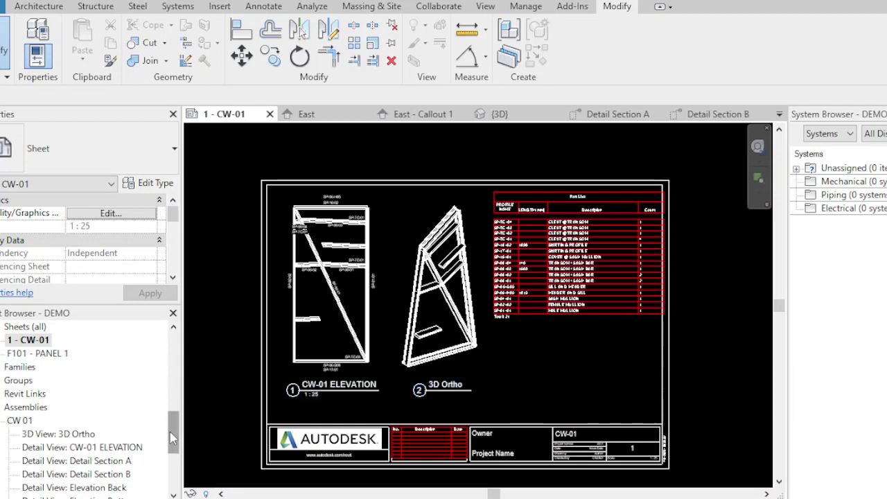
drag(173, 436, 172, 399)
- Open the East - Callout 1 elevation and select the CW 01 panel assembly
double_click(82, 379)
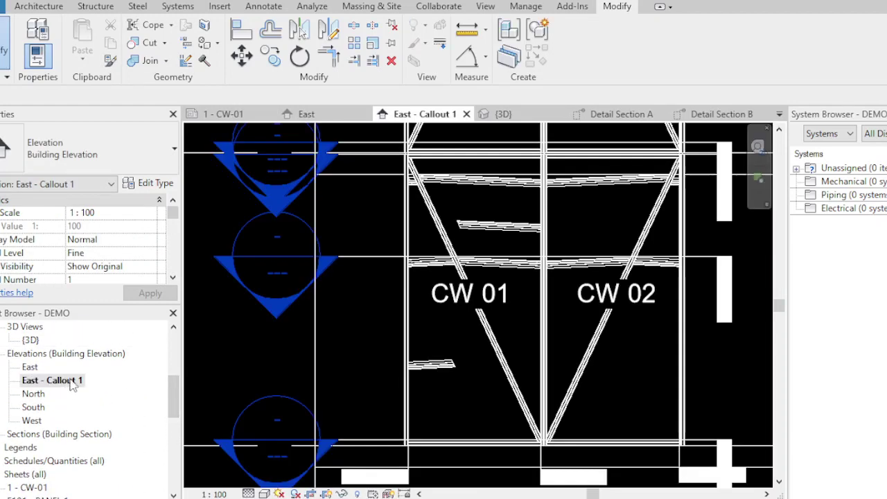
click(404, 314)
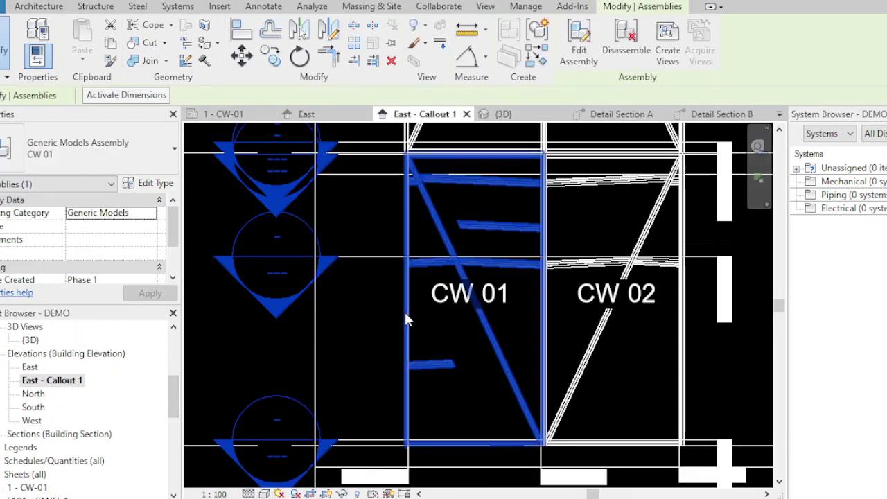
scroll(425, 352, down, 2)
scroll(427, 359, down, 2)
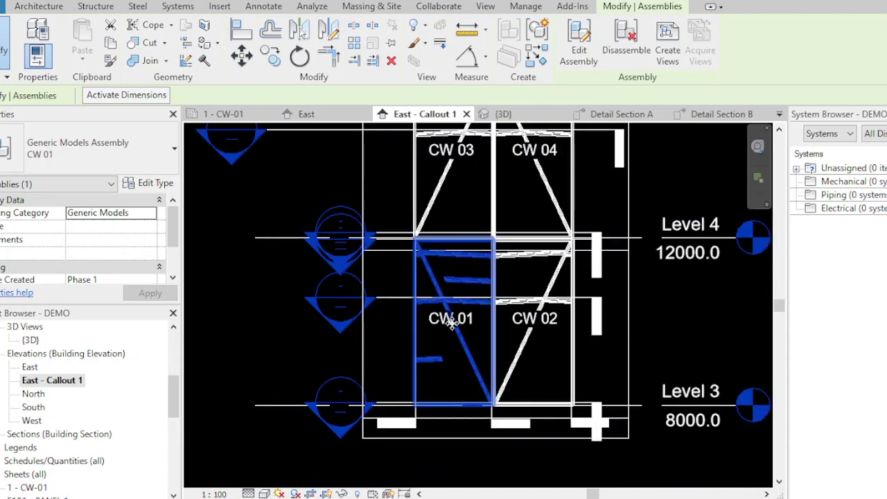
scroll(432, 336, down, 2)
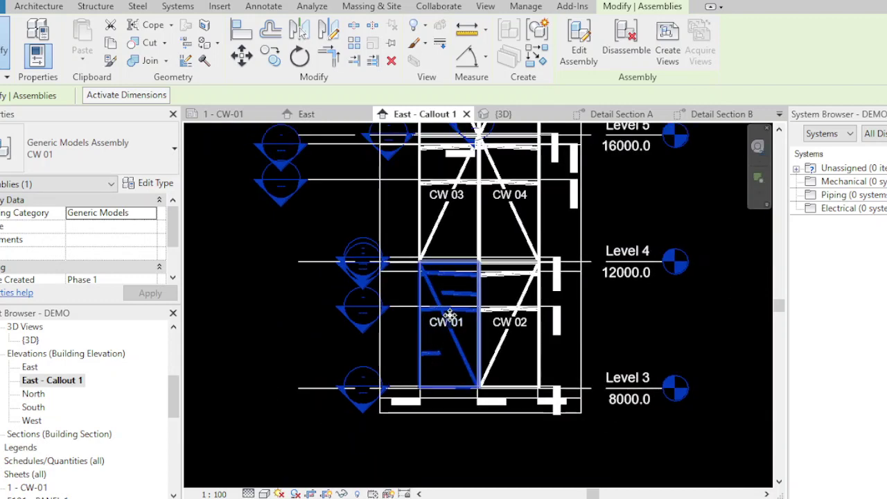
scroll(467, 278, up, 3)
scroll(467, 277, up, 1)
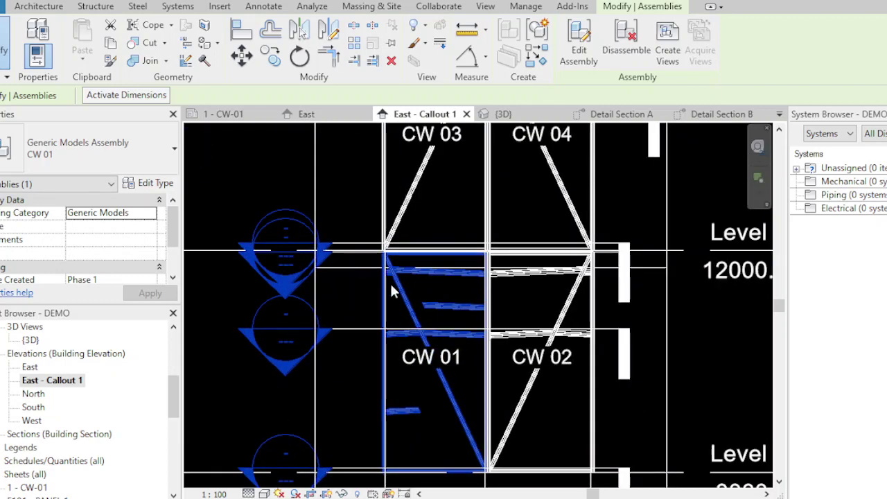
scroll(389, 282, down, 2)
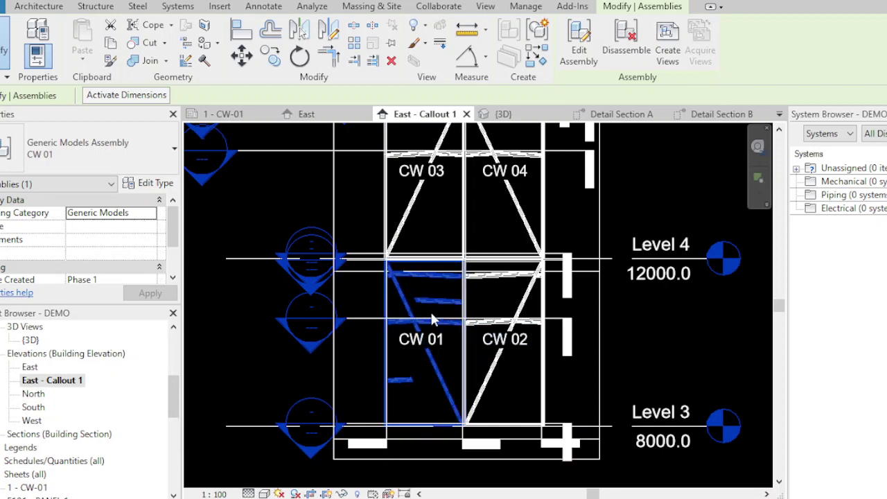
- Clear the selection and frame the panels from the lower levels up to Level 6
key(Escape)
scroll(454, 374, down, 4)
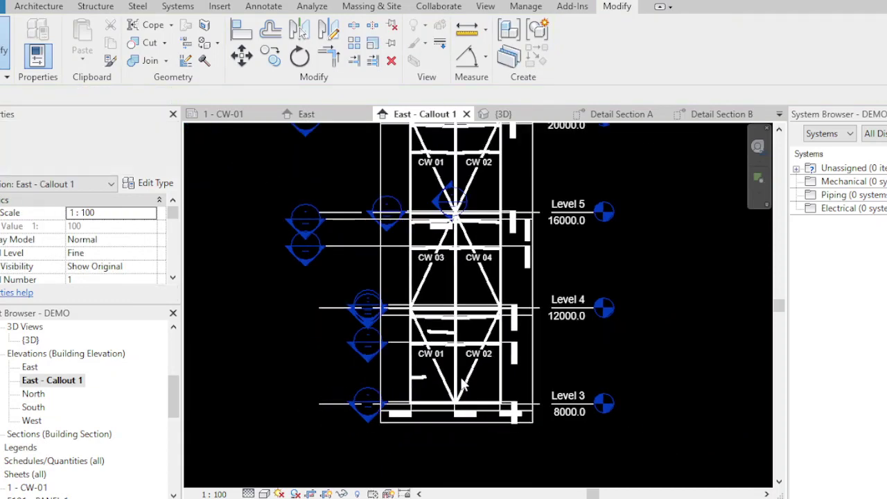
scroll(463, 379, down, 3)
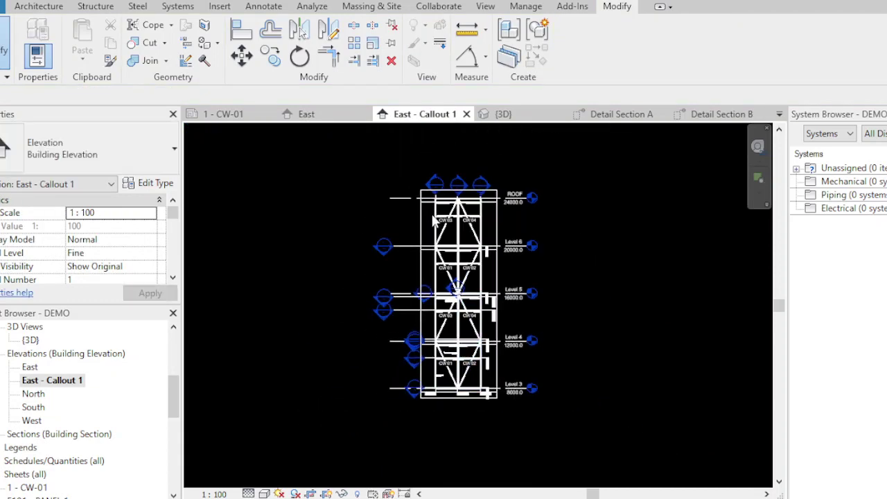
scroll(443, 242, up, 1)
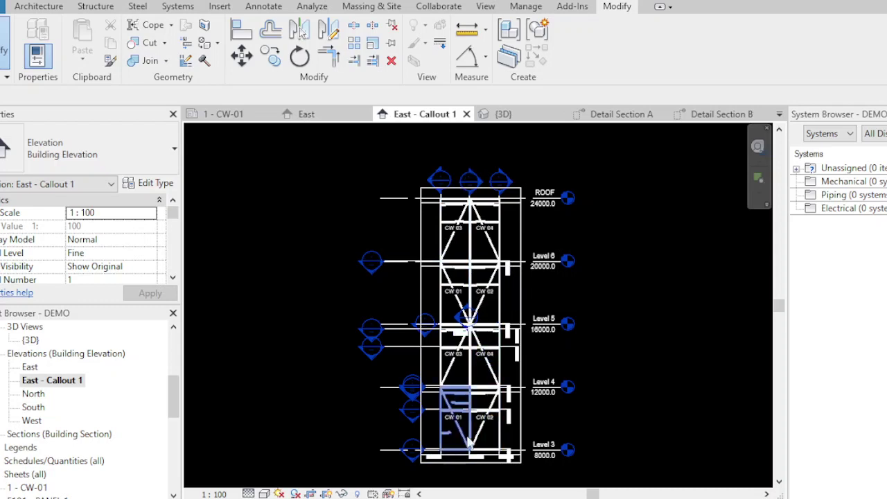
middle_drag(464, 463, 458, 389)
scroll(423, 349, up, 1)
scroll(424, 348, up, 2)
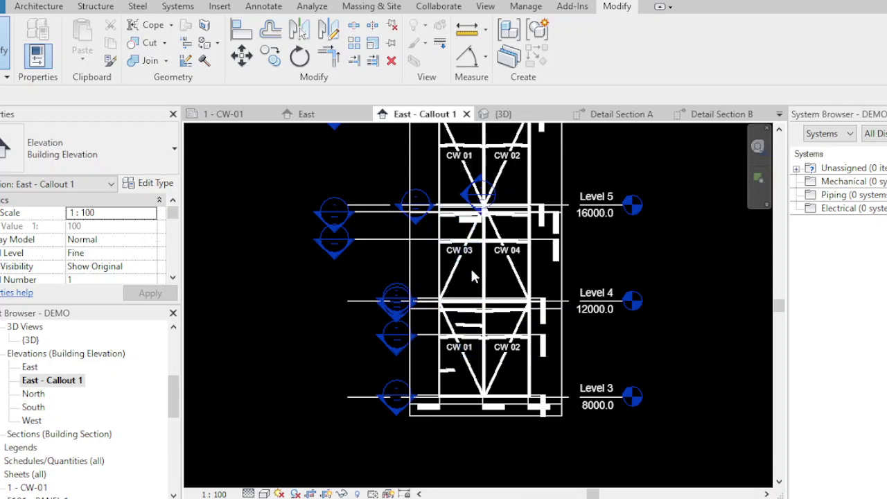
middle_drag(483, 281, 488, 343)
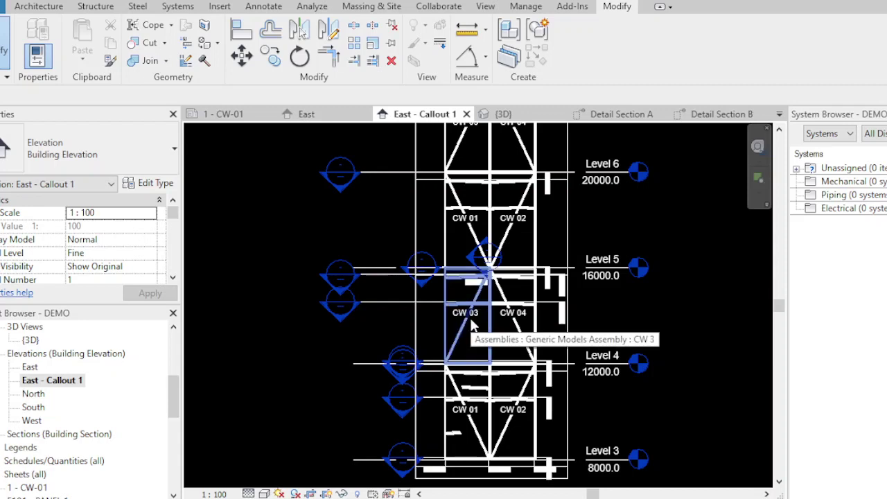
scroll(495, 317, up, 3)
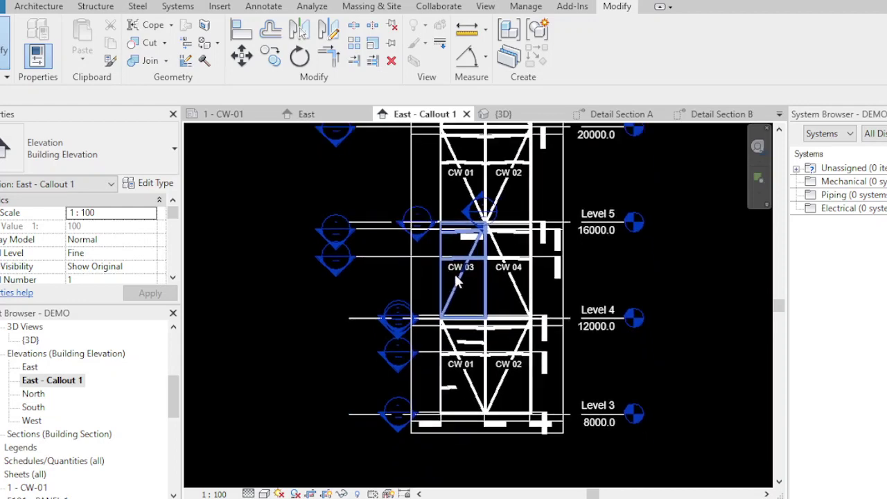
- Select the CW 03 panel assembly and check it in Properties
click(458, 281)
scroll(461, 274, up, 2)
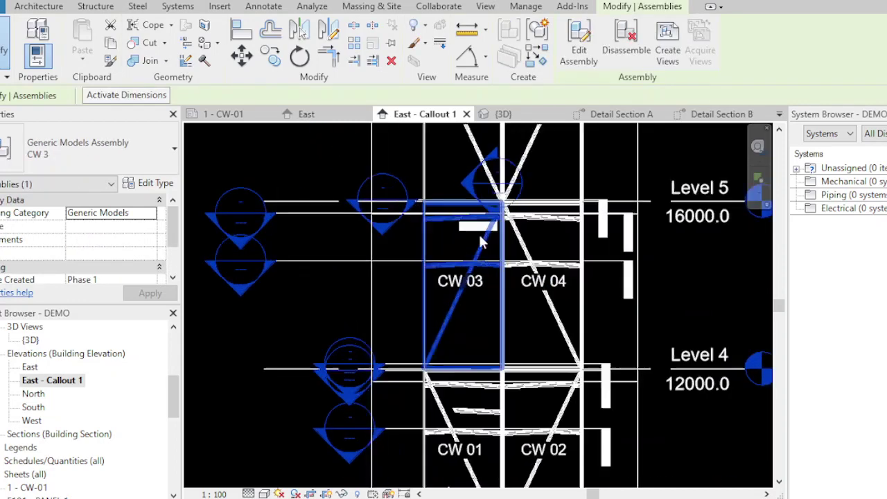
scroll(479, 255, up, 1)
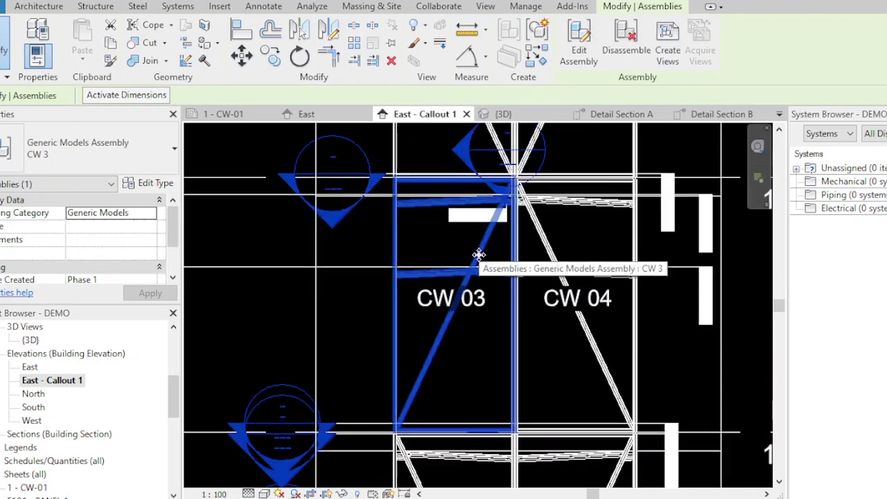
scroll(479, 255, down, 4)
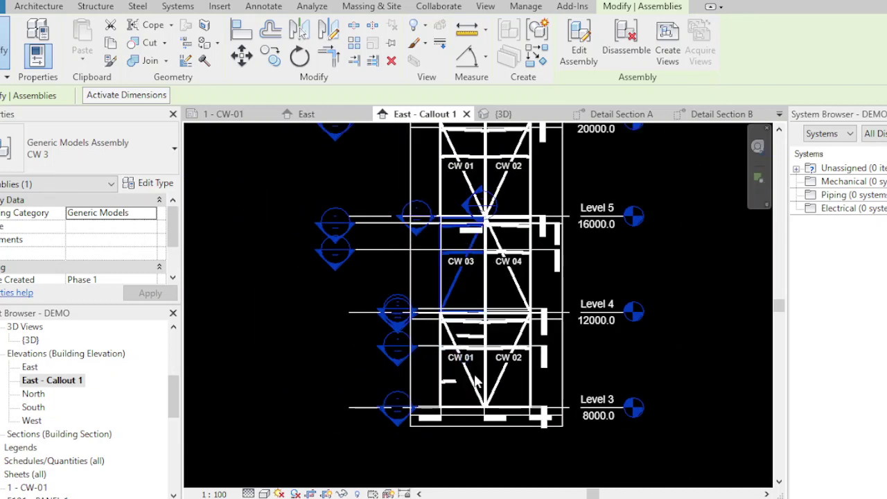
scroll(118, 402, down, 5)
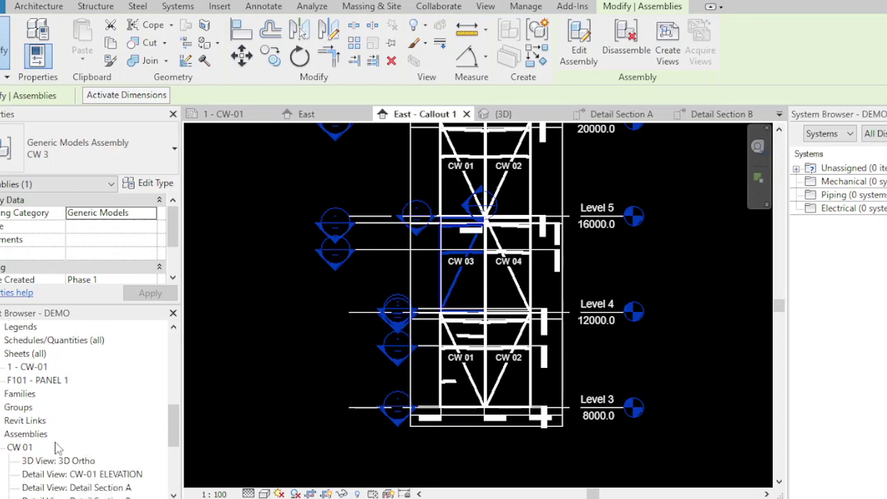
- Open sheet CW-01 and activate its CW-01 ELEVATION viewport
double_click(32, 368)
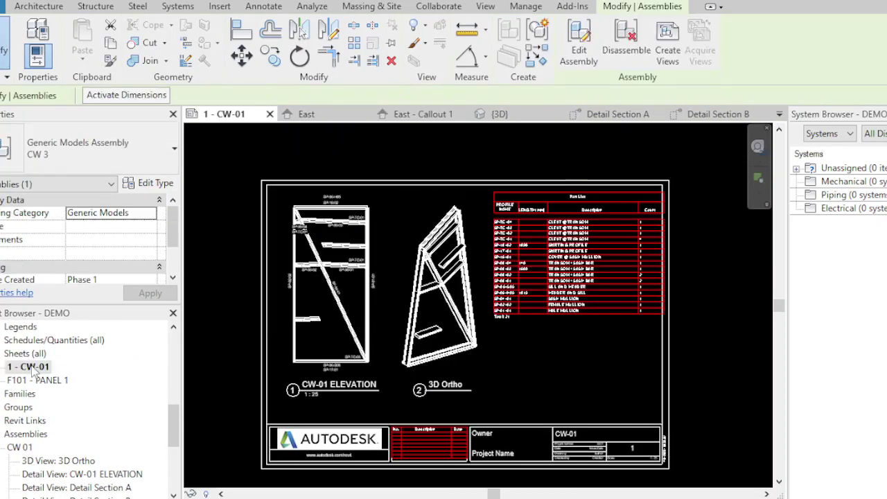
click(336, 304)
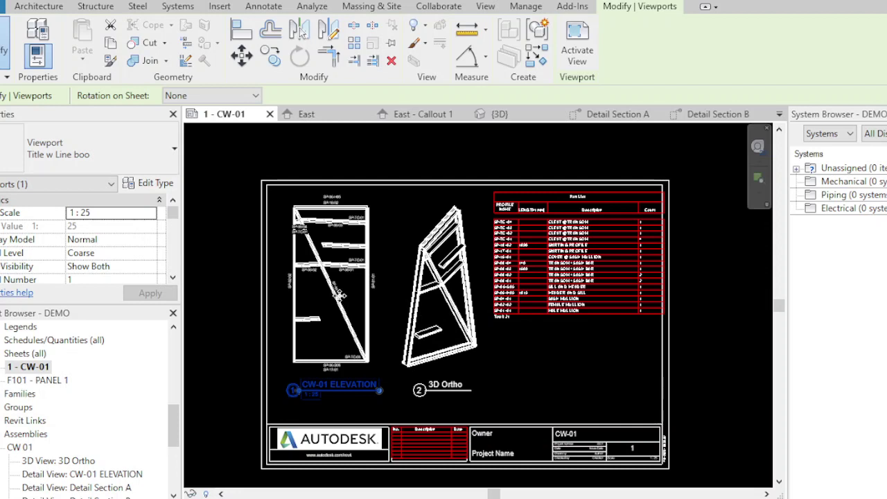
key(Escape)
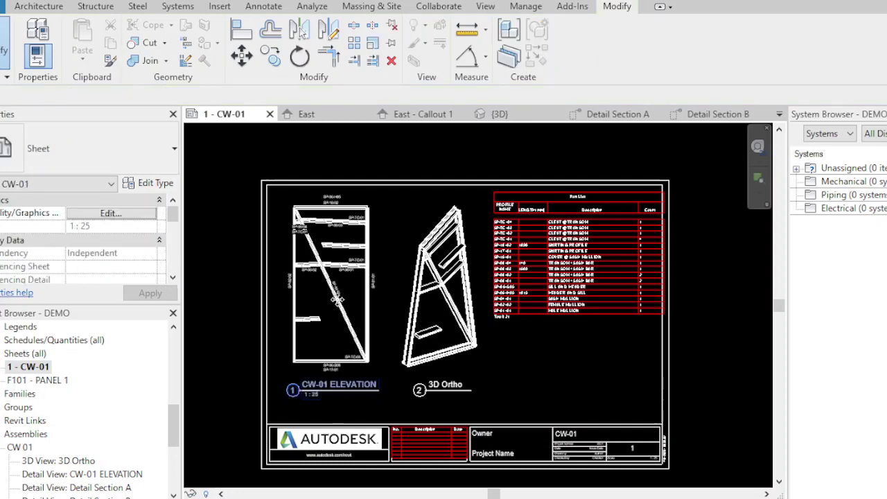
click(336, 308)
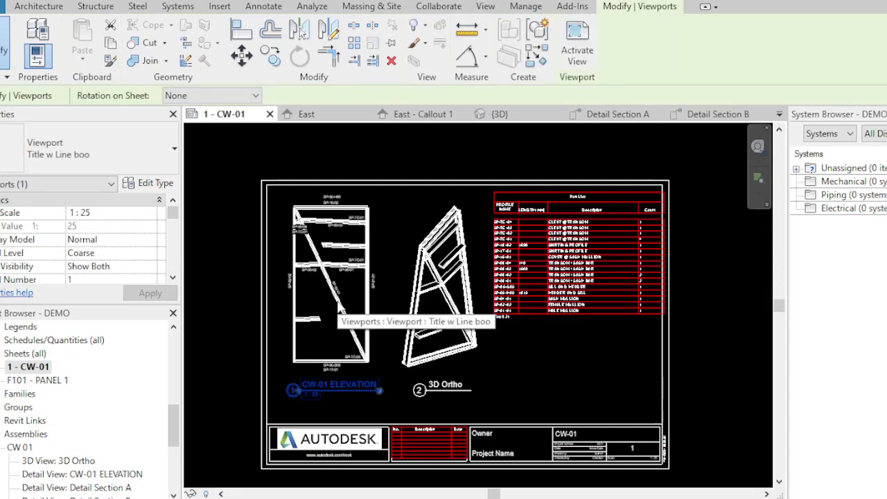
double_click(339, 303)
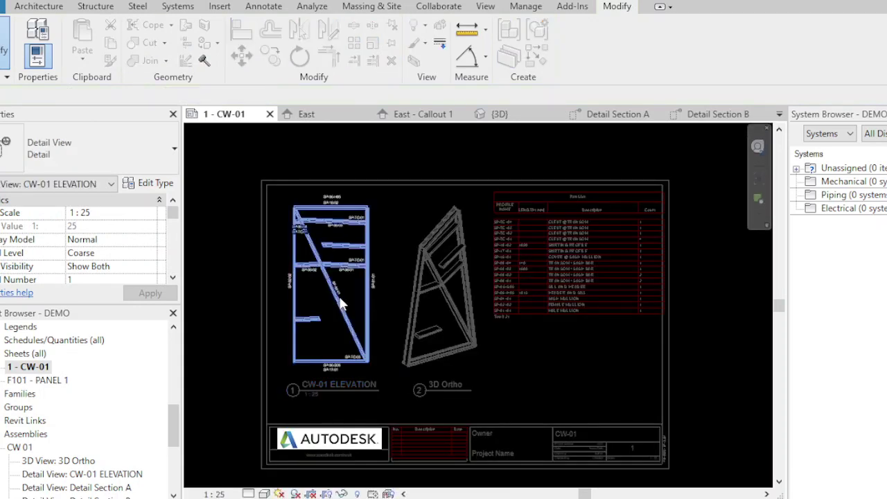
- Edit the panel assembly and open the diagonal mullion's SP-04-01 family
double_click(339, 302)
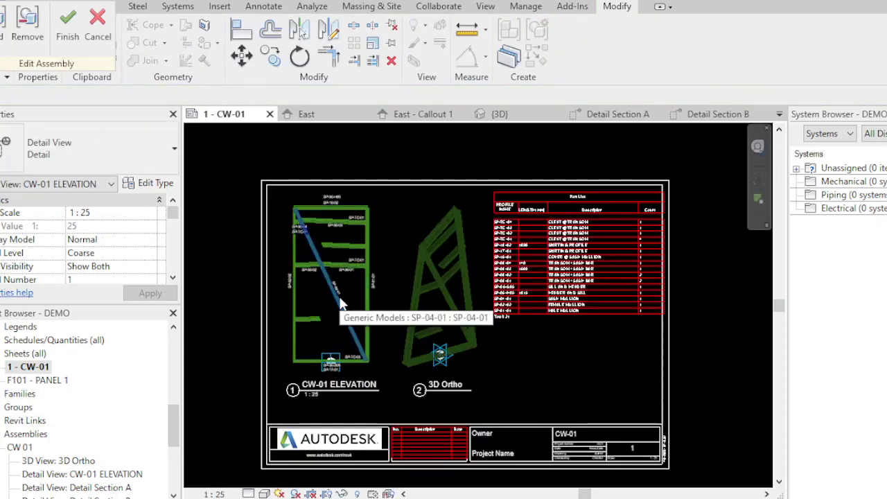
right_click(338, 299)
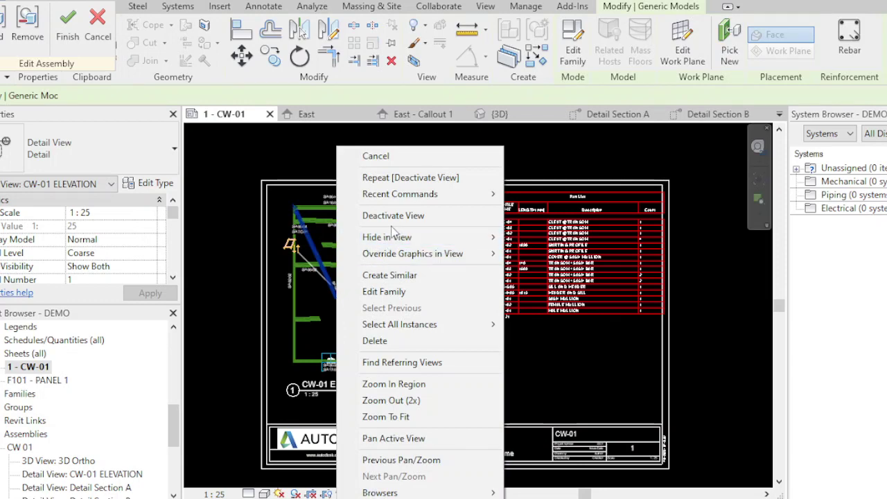
click(384, 292)
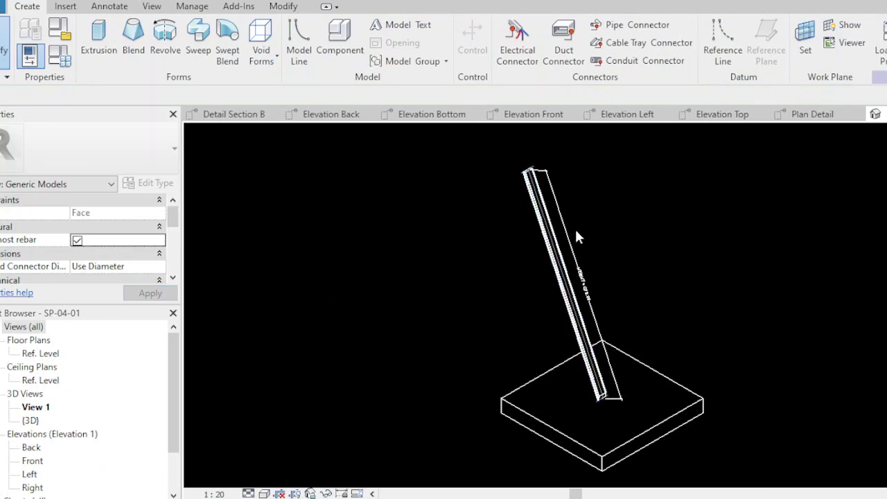
- Orbit the 3D family view to the mullion's base and delete the stray invisible line there
scroll(547, 161, up, 5)
shift+middle_drag(543, 162, 430, 183)
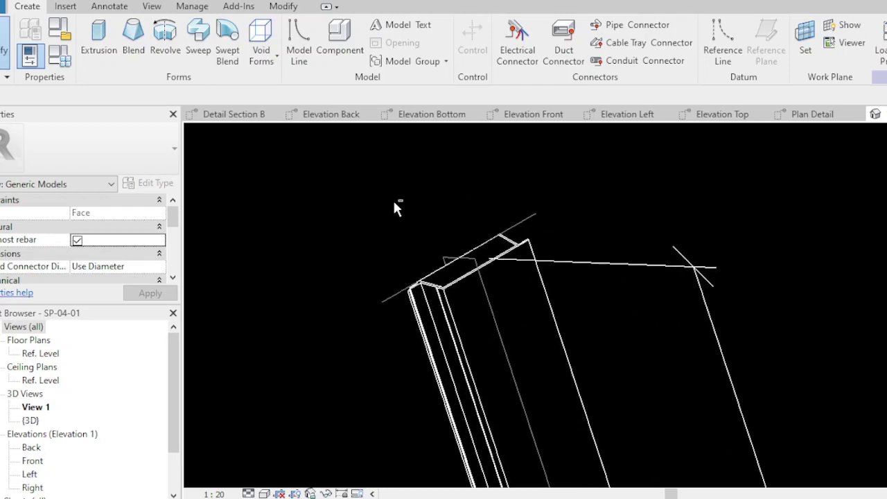
shift+middle_drag(395, 207, 406, 215)
shift+middle_drag(554, 203, 478, 337)
scroll(451, 333, up, 8)
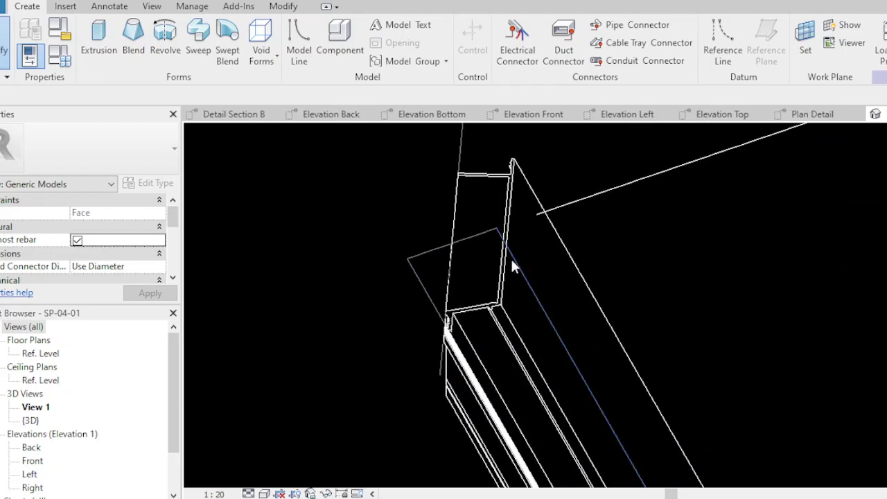
scroll(526, 200, up, 1)
shift+middle_drag(529, 196, 669, 243)
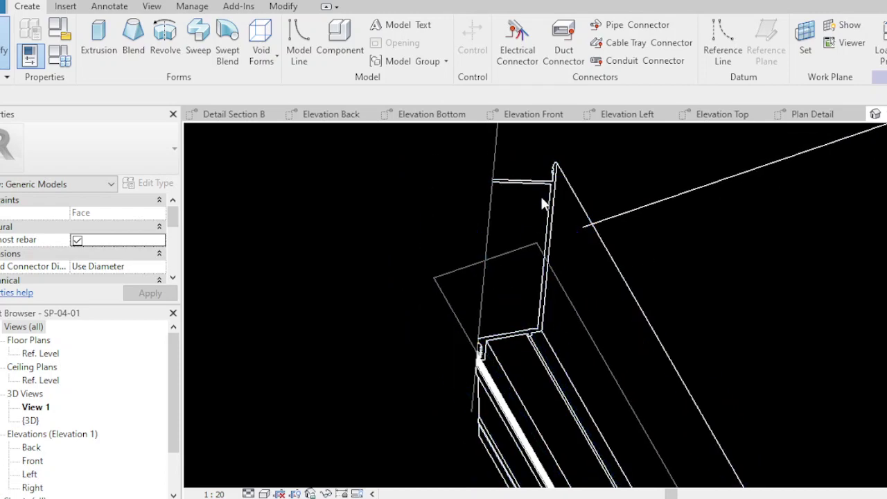
scroll(485, 355, up, 3)
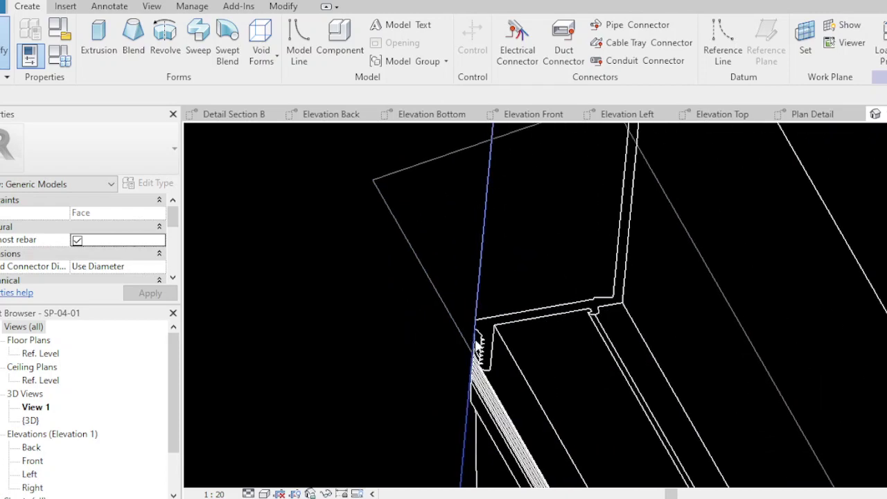
scroll(477, 344, down, 5)
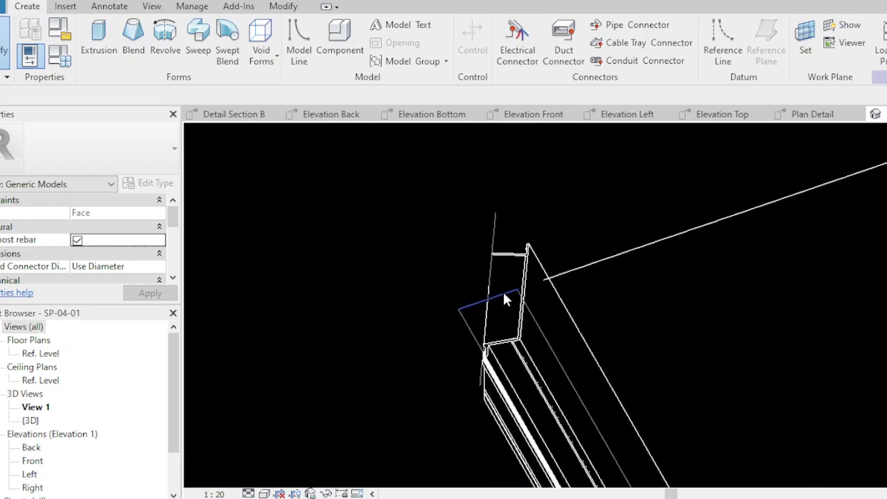
scroll(509, 291, up, 3)
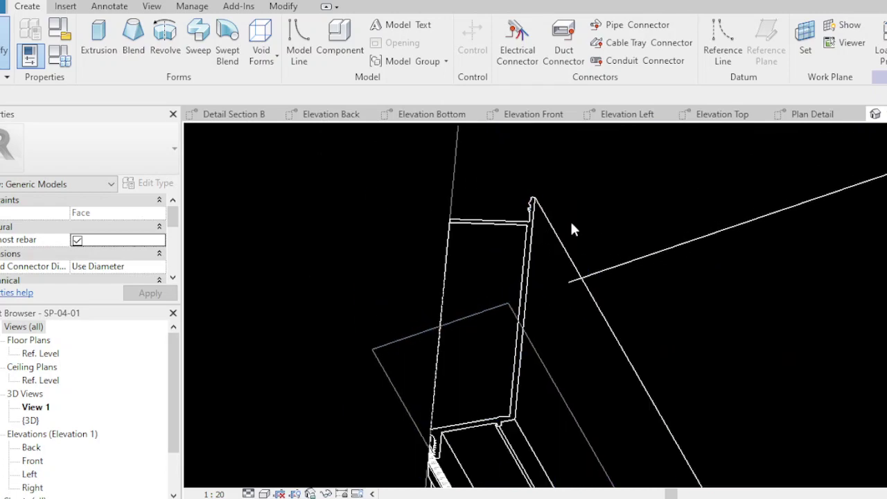
shift+middle_drag(535, 211, 483, 184)
scroll(483, 183, down, 2)
scroll(612, 427, up, 7)
scroll(608, 266, down, 5)
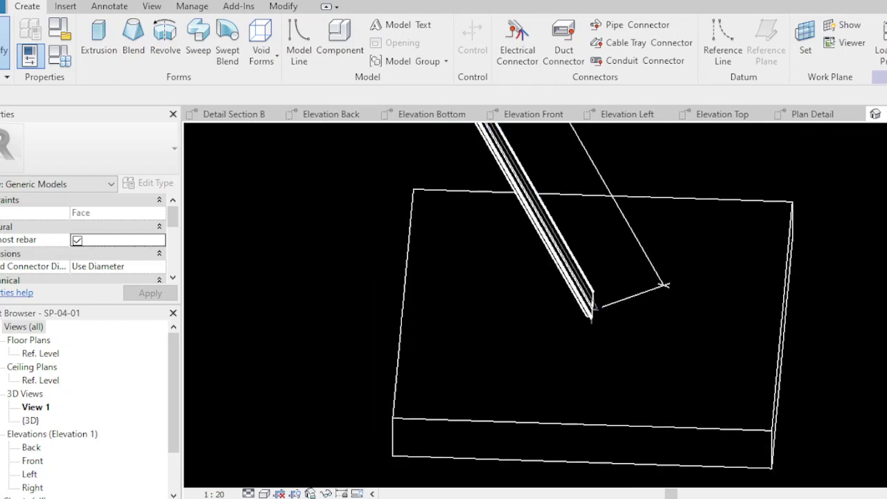
shift+middle_drag(608, 265, 607, 426)
scroll(608, 426, up, 3)
scroll(592, 429, up, 5)
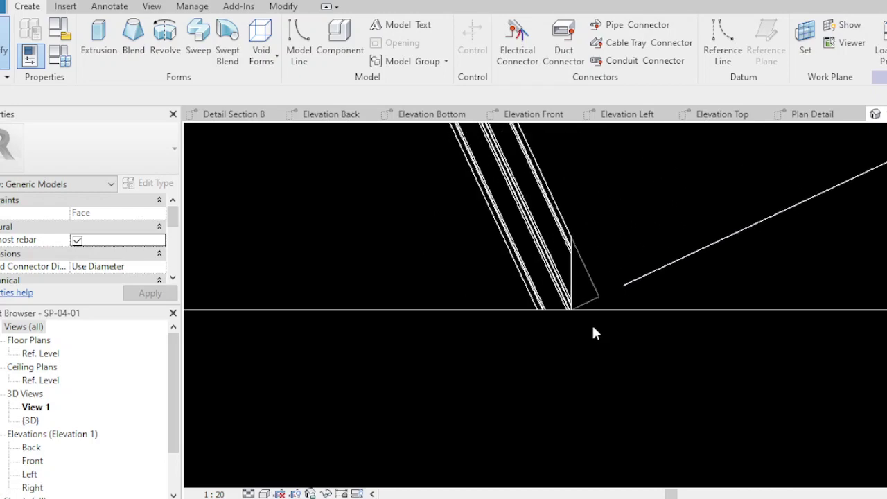
scroll(594, 284, up, 1)
click(587, 267)
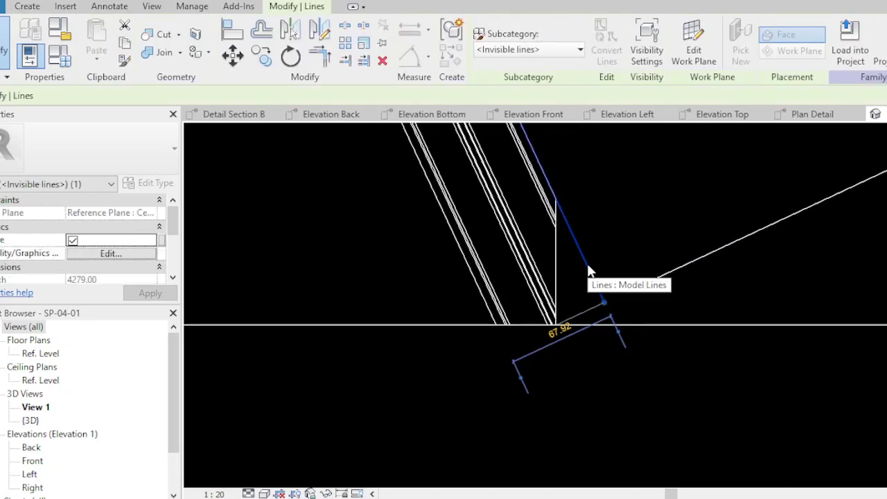
click(589, 305)
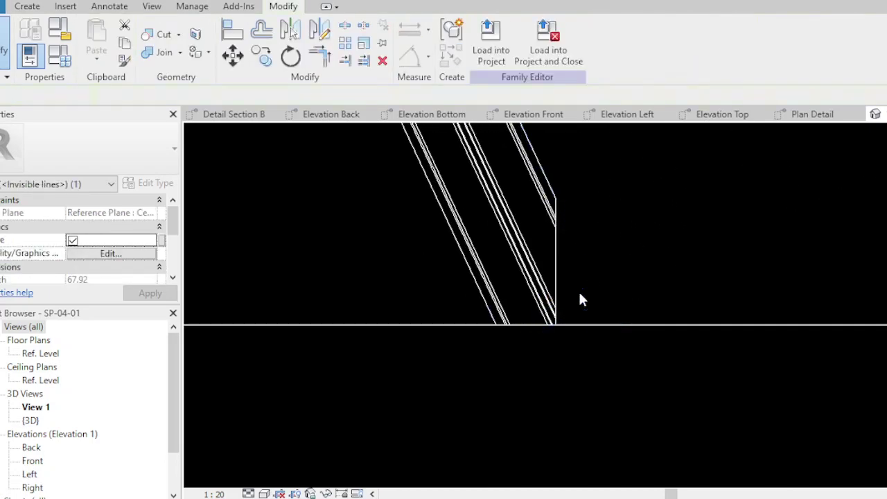
- Orbit around the mullion to check its lower end and long front face
shift+middle_drag(580, 293, 559, 228)
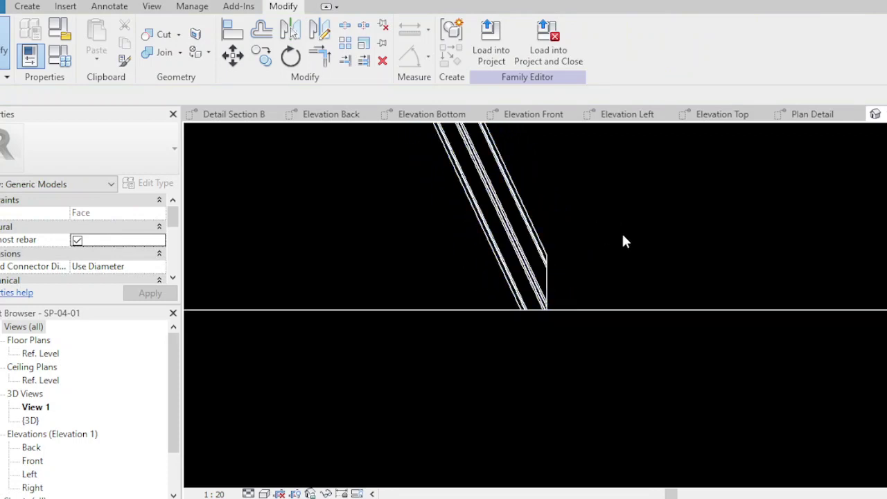
shift+middle_drag(539, 283, 559, 254)
shift+middle_drag(688, 253, 594, 253)
mouse_move(445, 338)
shift+middle_down()
mouse_move(448, 316)
mouse_move(450, 346)
mouse_move(436, 354)
shift+middle_up()
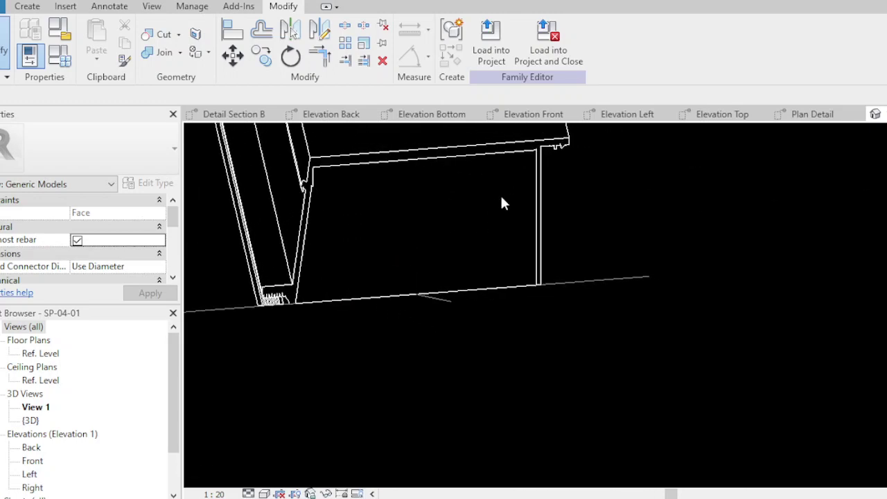
scroll(510, 195, up, 5)
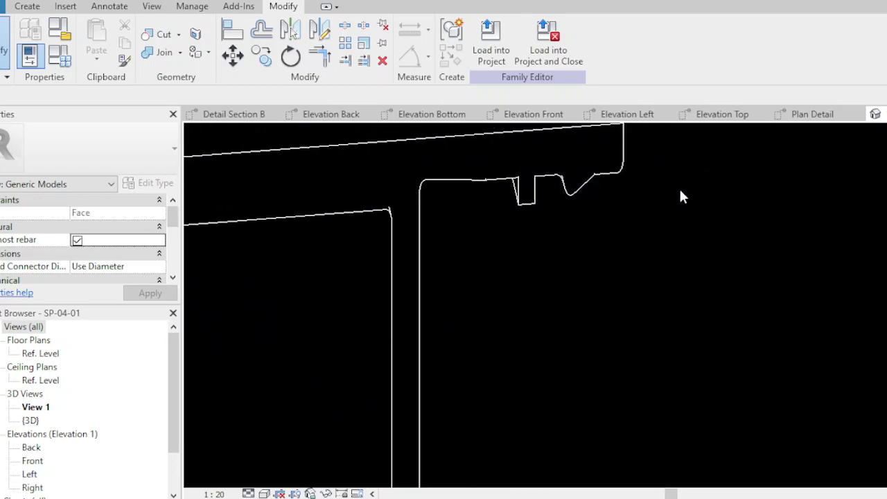
scroll(681, 197, down, 4)
shift+middle_drag(675, 212, 527, 302)
shift+middle_drag(424, 395, 412, 391)
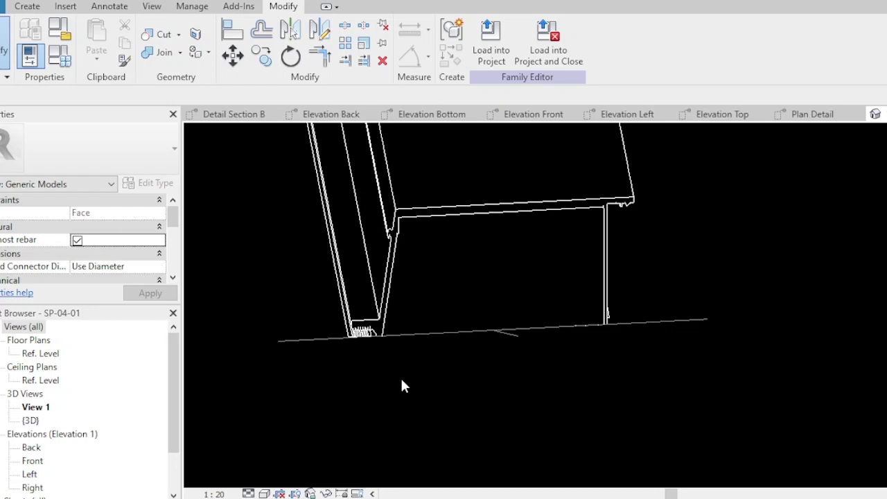
- Orbit and zoom the family view to inspect the mullion's notched top
scroll(515, 390, up, 5)
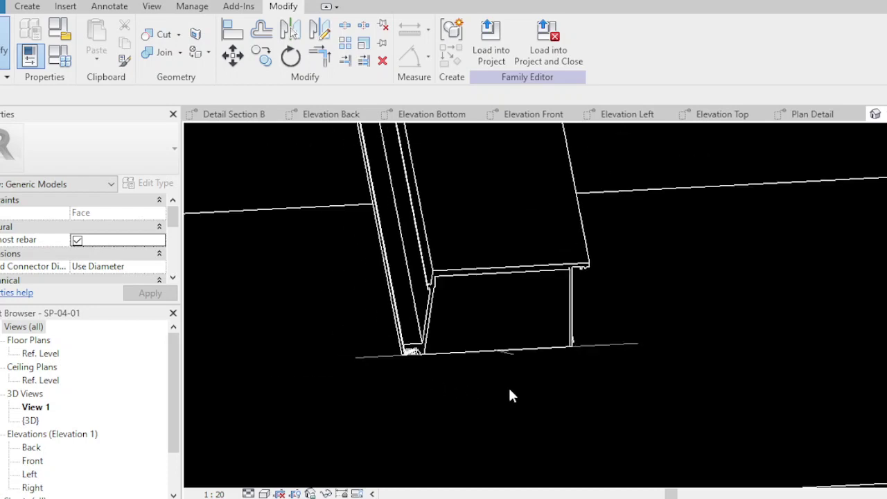
scroll(516, 389, down, 3)
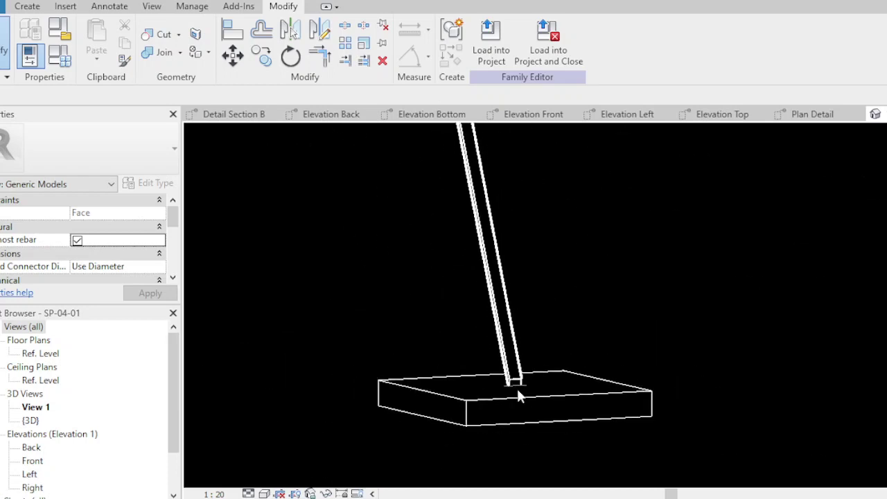
scroll(518, 394, down, 5)
scroll(505, 317, up, 6)
scroll(528, 293, down, 2)
mouse_move(528, 293)
middle_down()
mouse_move(548, 309)
mouse_move(537, 295)
middle_up()
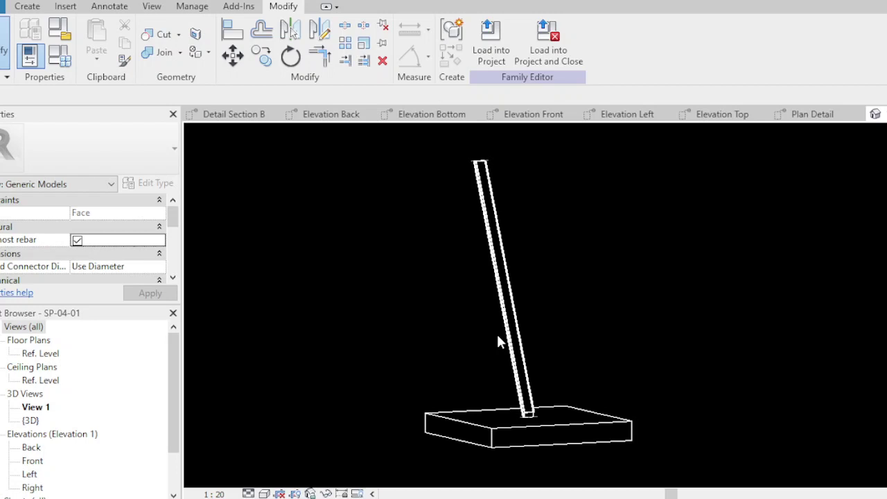
scroll(509, 284, up, 5)
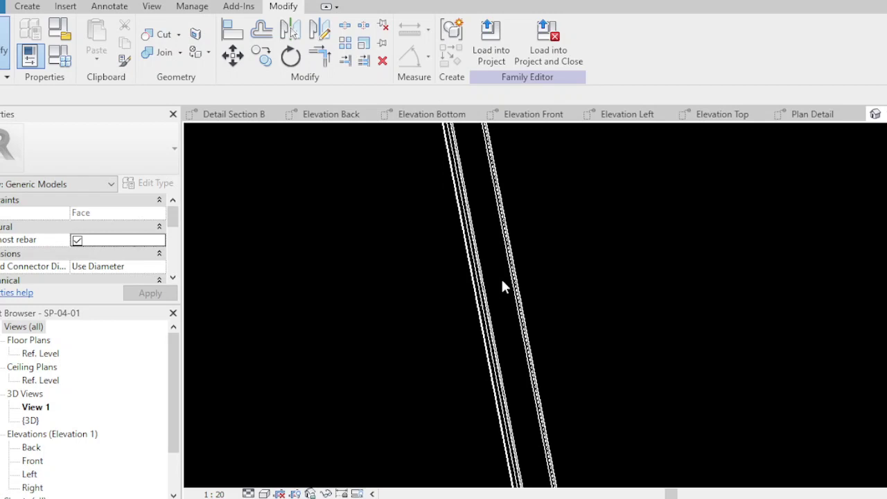
scroll(504, 284, down, 5)
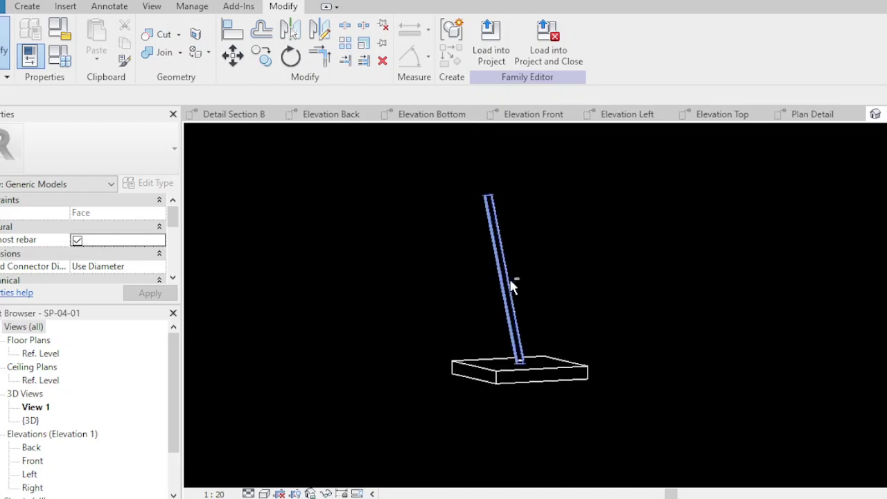
shift+middle_drag(511, 283, 628, 278)
scroll(499, 285, up, 3)
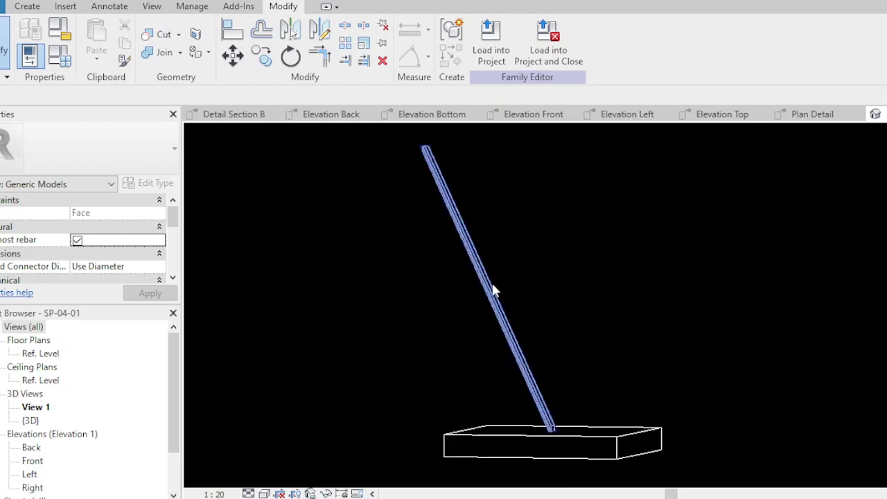
shift+middle_drag(499, 291, 602, 298)
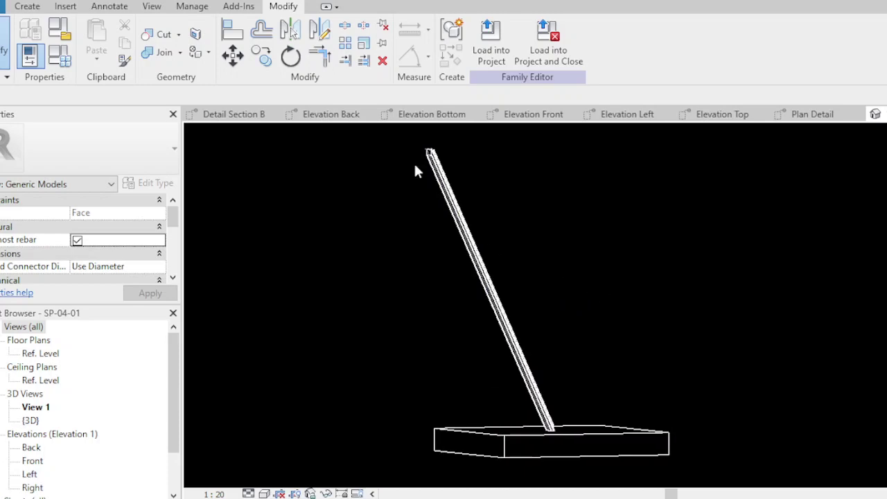
scroll(413, 163, up, 5)
shift+middle_drag(595, 223, 573, 240)
scroll(436, 174, up, 3)
middle_drag(505, 206, 525, 225)
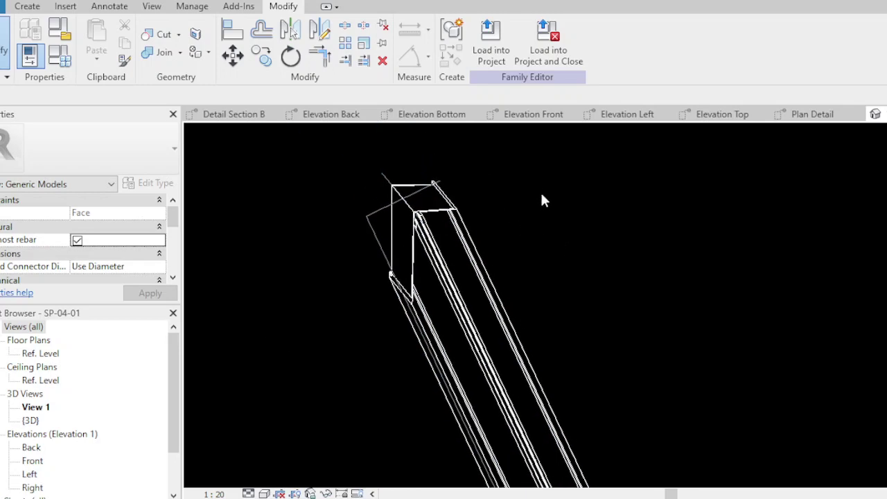
scroll(486, 173, up, 3)
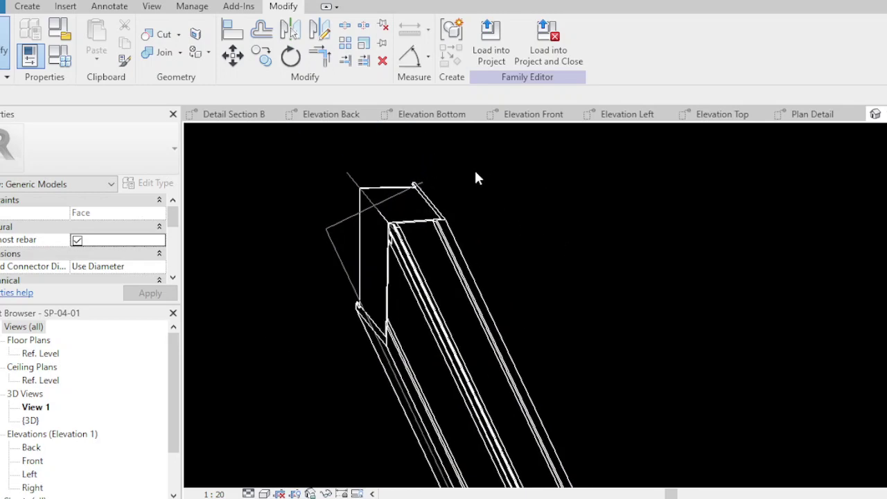
- Check the invisible line at the mullion's top, then close the family without saving
click(405, 188)
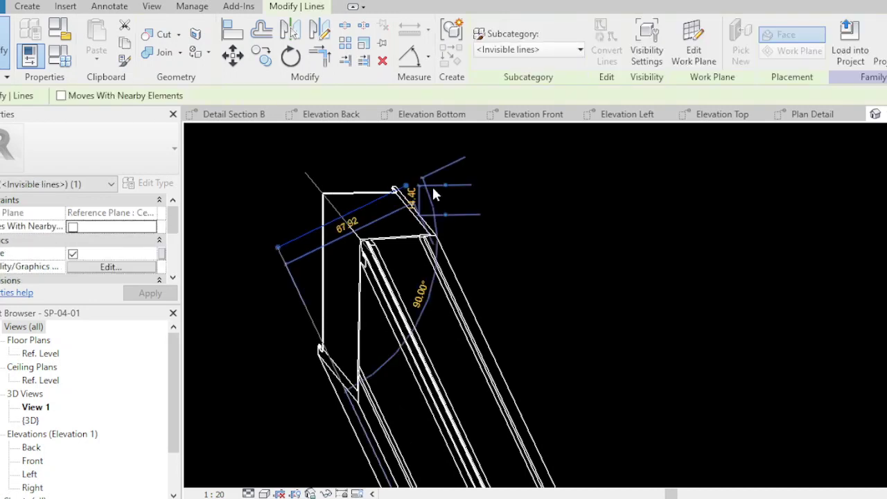
click(592, 214)
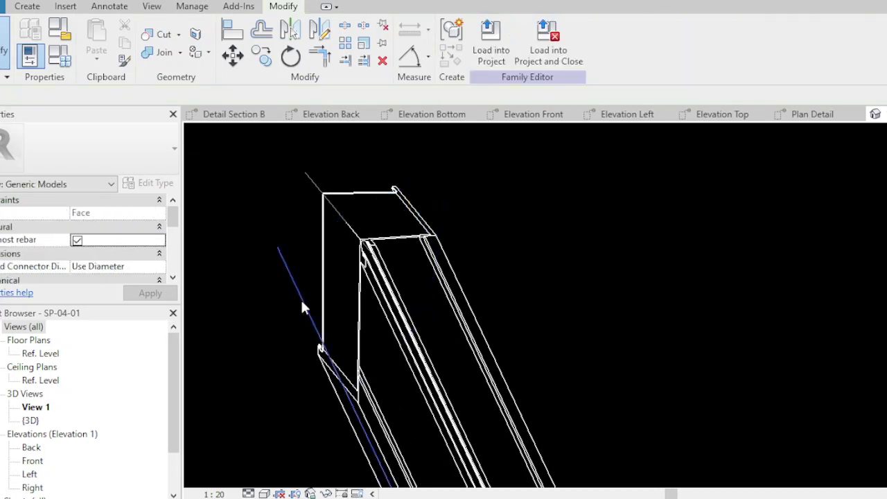
scroll(611, 201, down, 5)
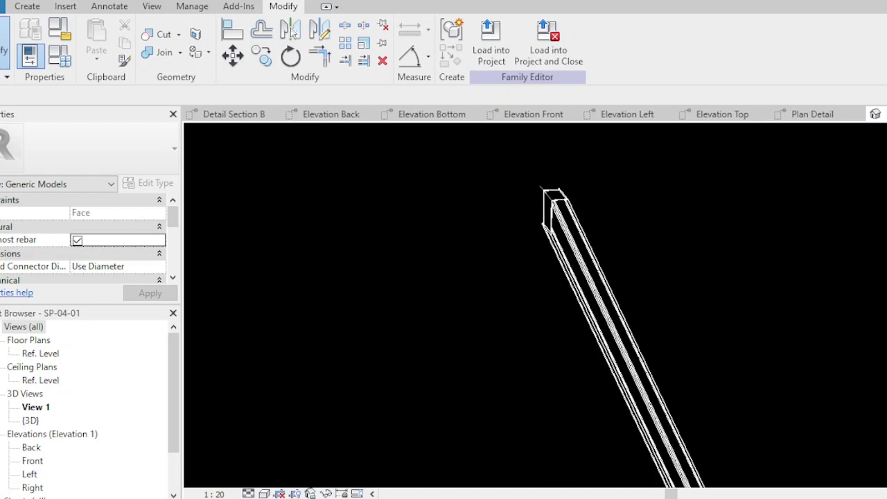
click(511, 256)
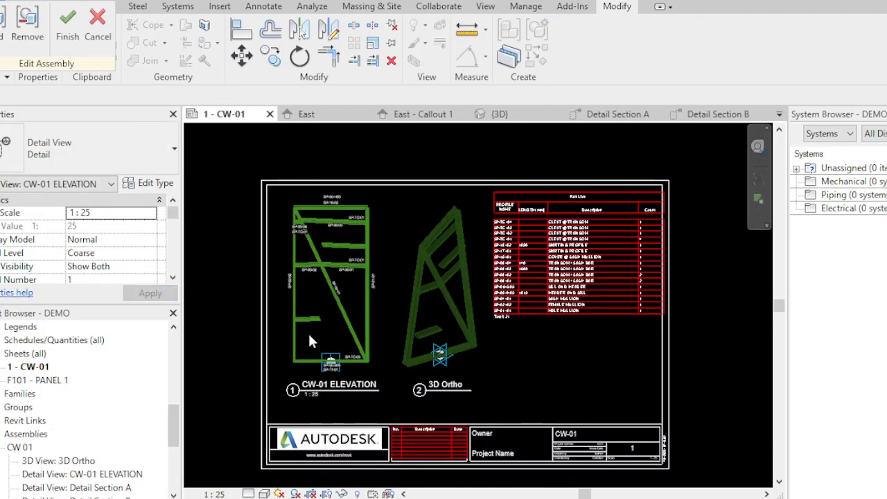
- Open East - Callout 1 and centre the curtain wall panels
scroll(34, 346, up, 3)
double_click(38, 354)
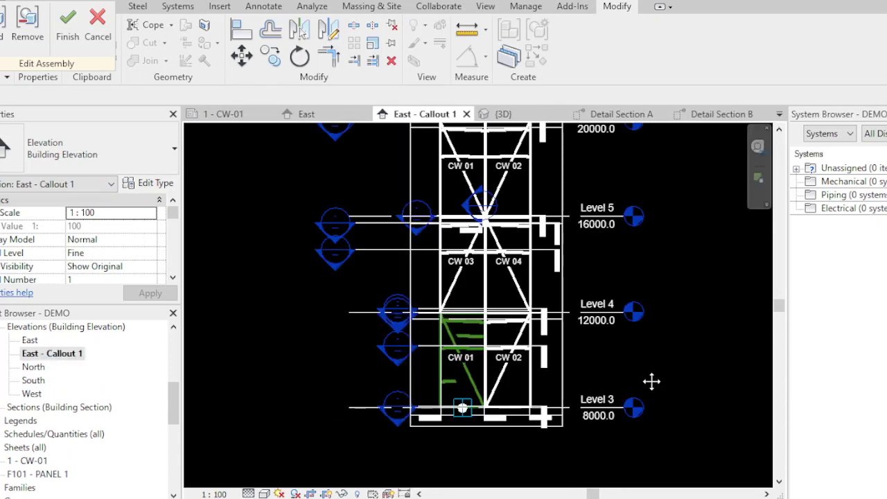
middle_drag(651, 386, 651, 402)
scroll(491, 418, up, 2)
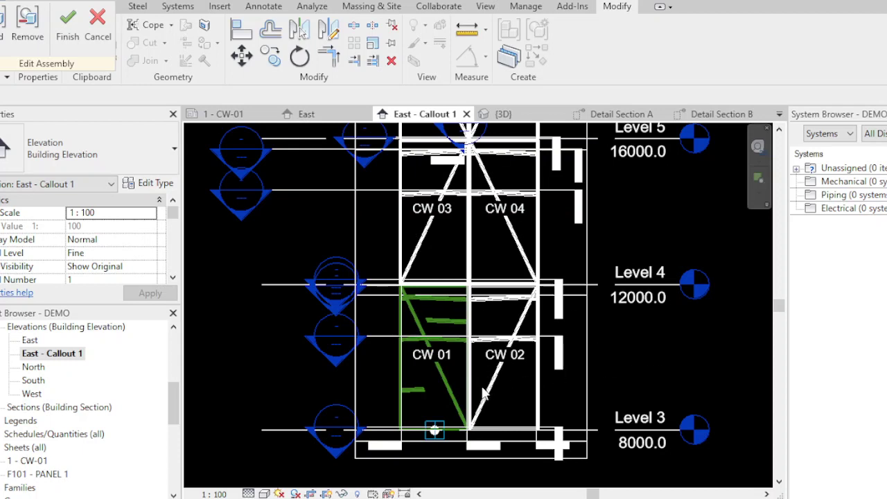
- Finish the CW 01 assembly edit and frame the elevation up to the ROOF level
click(68, 29)
scroll(483, 368, down, 3)
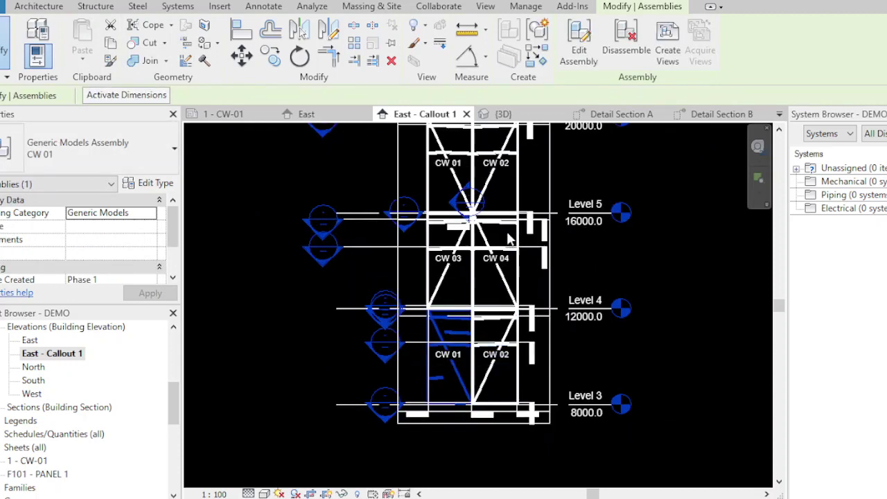
middle_drag(620, 260, 584, 338)
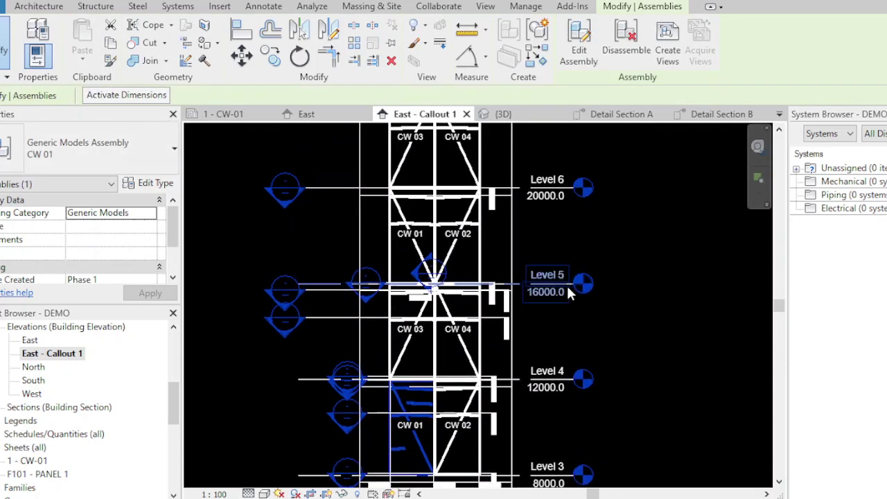
scroll(568, 278, down, 1)
middle_drag(641, 269, 597, 297)
scroll(616, 255, down, 1)
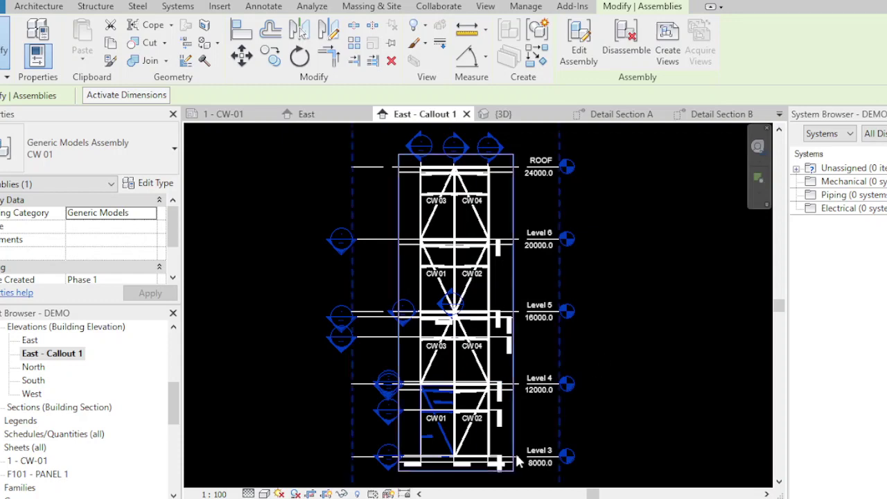
scroll(475, 449, up, 3)
scroll(494, 363, up, 2)
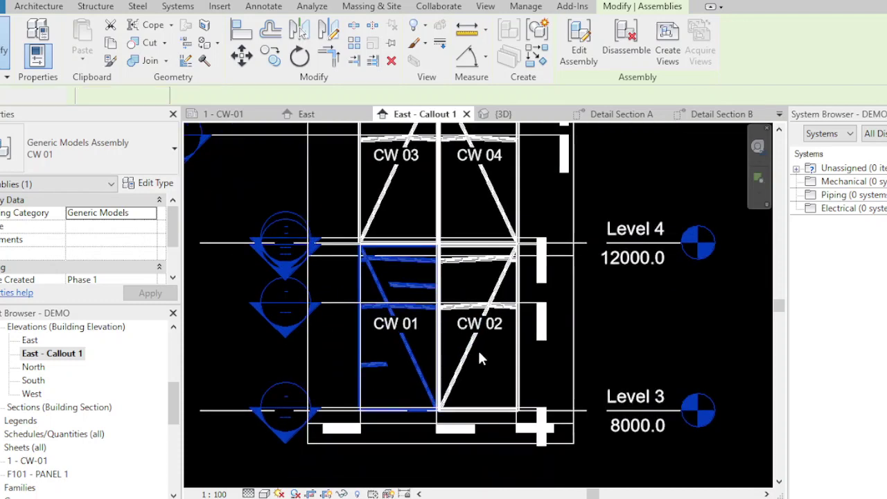
click(477, 354)
key(Escape)
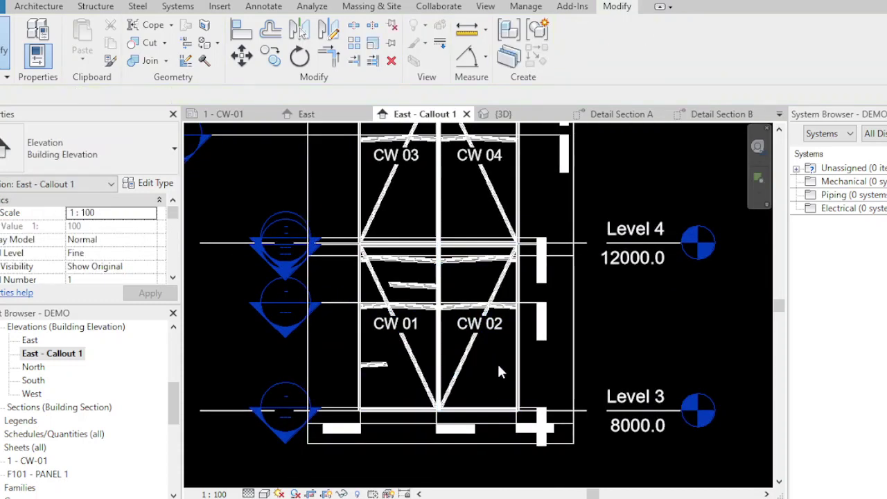
scroll(500, 369, down, 2)
scroll(506, 256, down, 2)
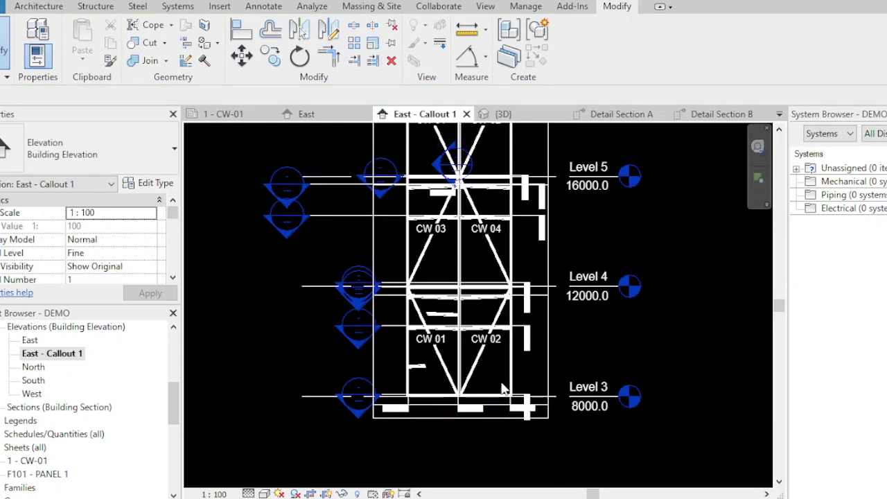
middle_drag(507, 257, 515, 316)
scroll(516, 320, up, 3)
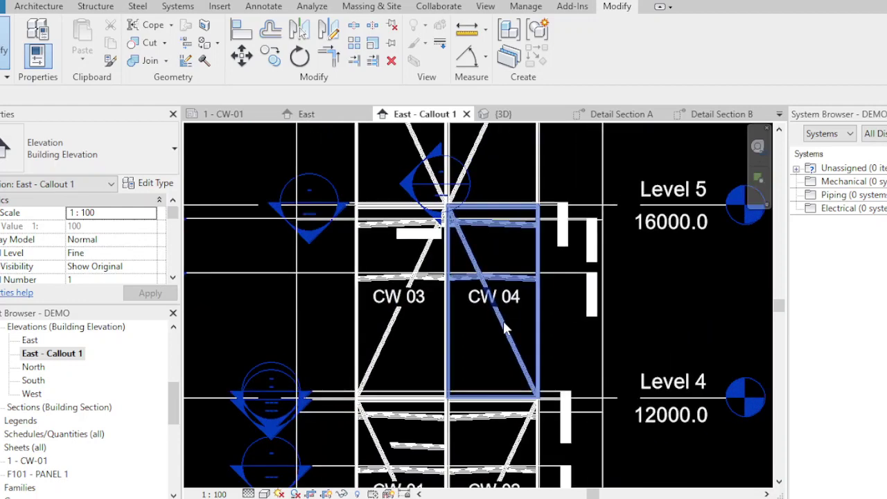
click(503, 321)
key(Escape)
click(508, 336)
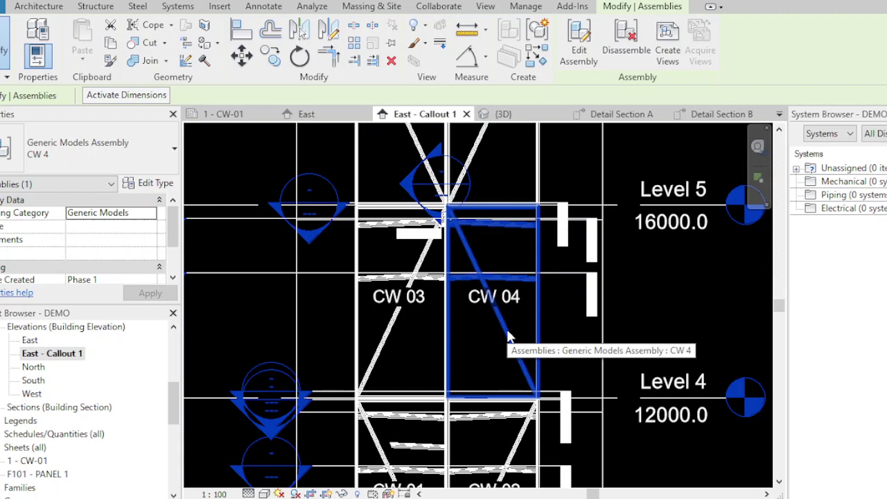
key(Escape)
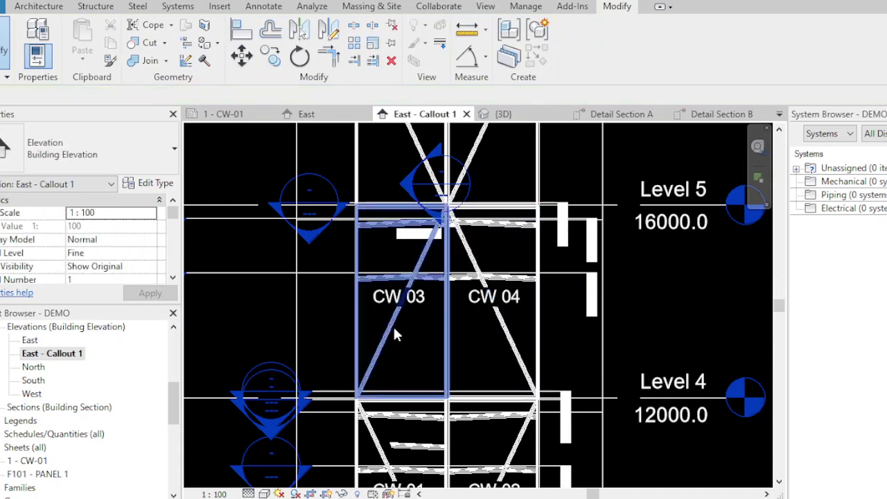
click(391, 325)
key(Escape)
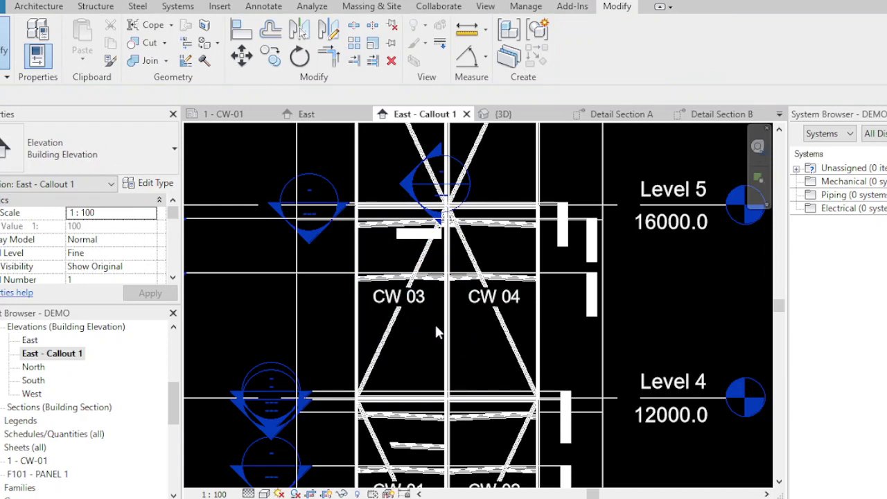
click(506, 334)
key(Escape)
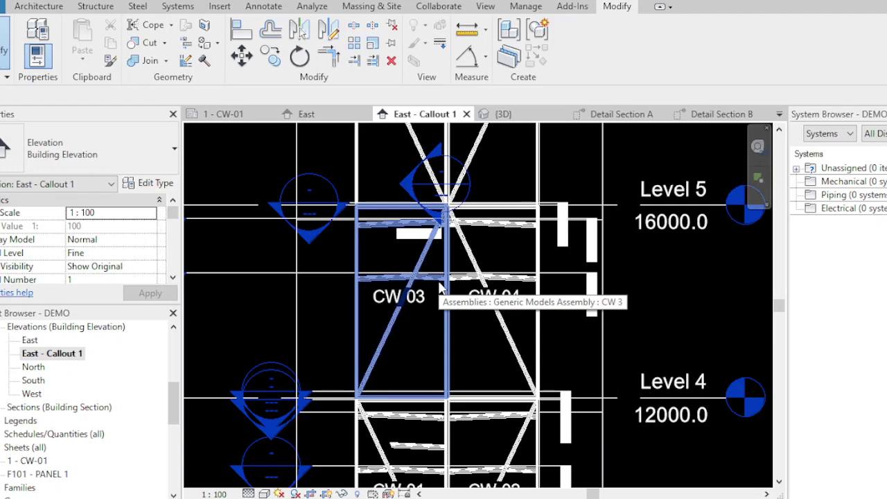
scroll(442, 283, down, 5)
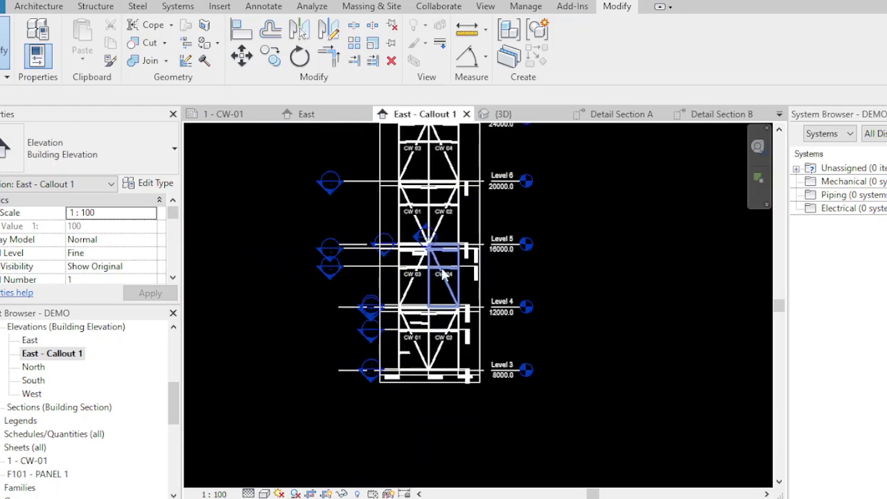
middle_drag(444, 275, 457, 332)
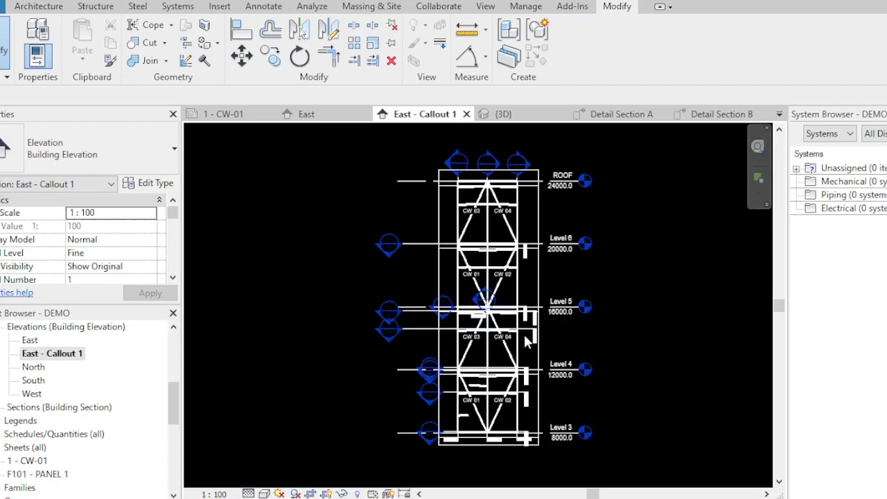
scroll(563, 355, up, 1)
scroll(563, 355, up, 1)
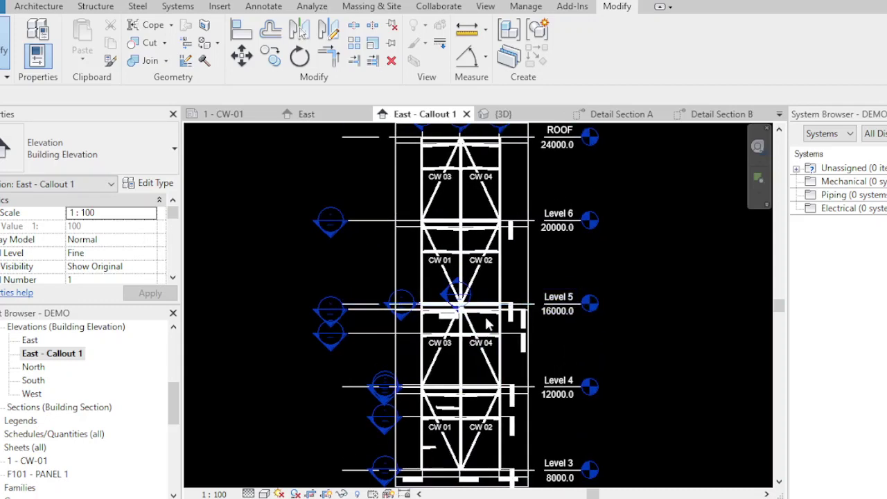
scroll(461, 294, down, 1)
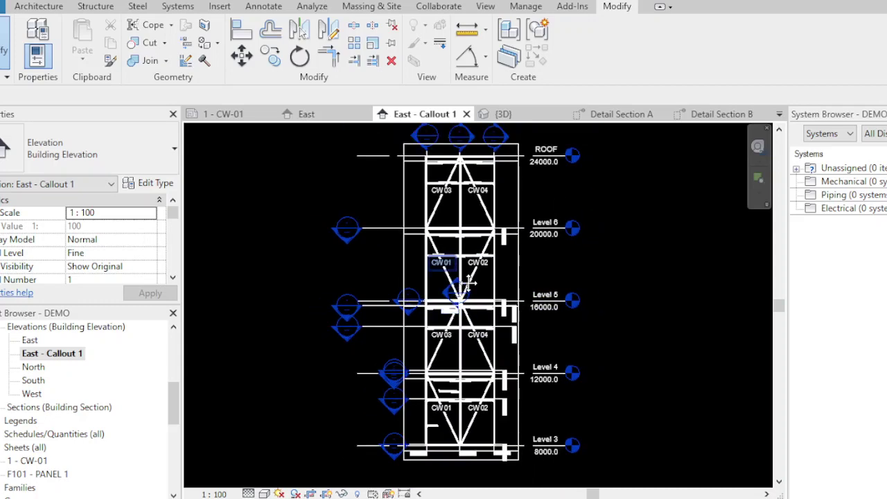
scroll(469, 295, down, 1)
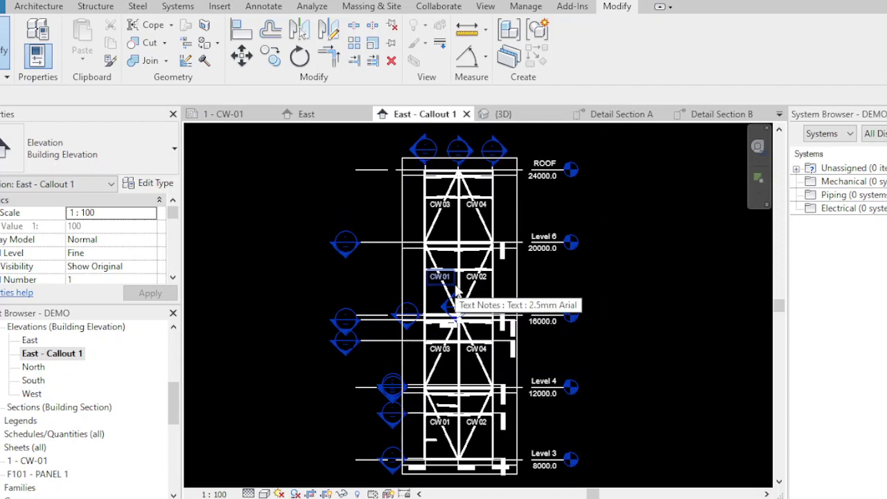